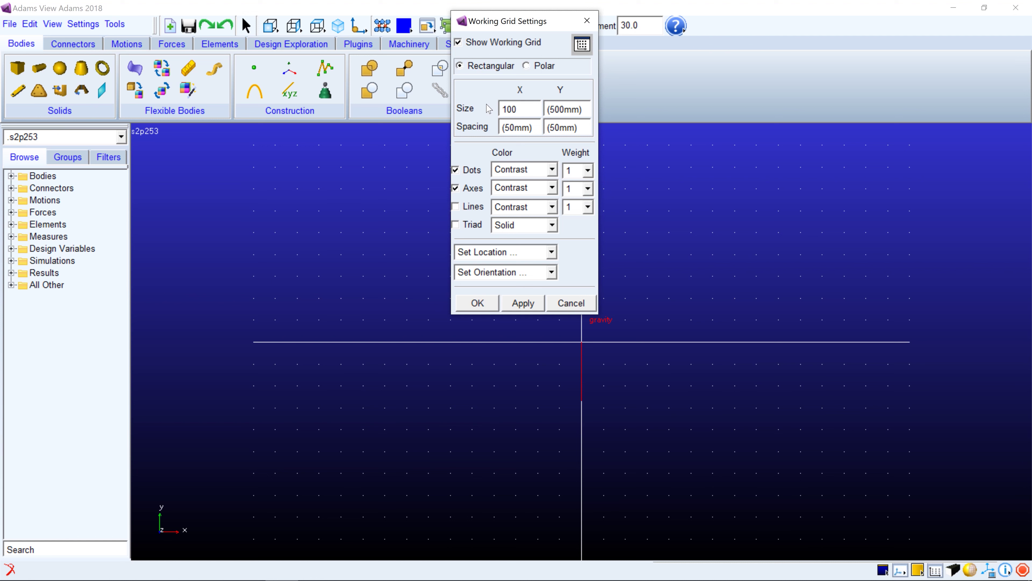
Set the working grid's X size to 100 and enlarge its Y size and dot spacing.
key("Tab")
type("10")
key("Tab")
type("1")
left_click(478, 303)
Set the size of all model icons to 2 and save it as the default.
left_click(83, 24)
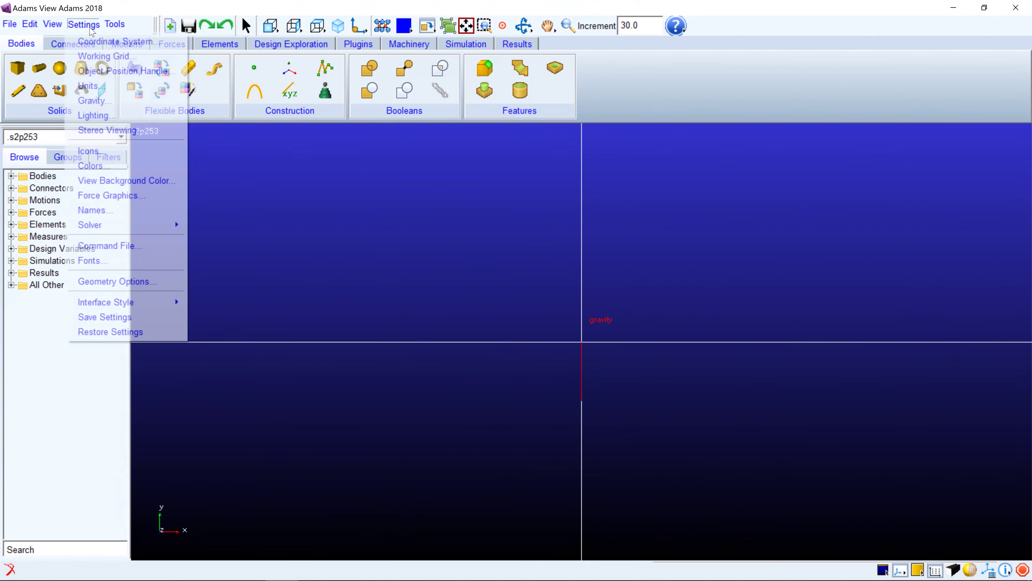
left_click(85, 148)
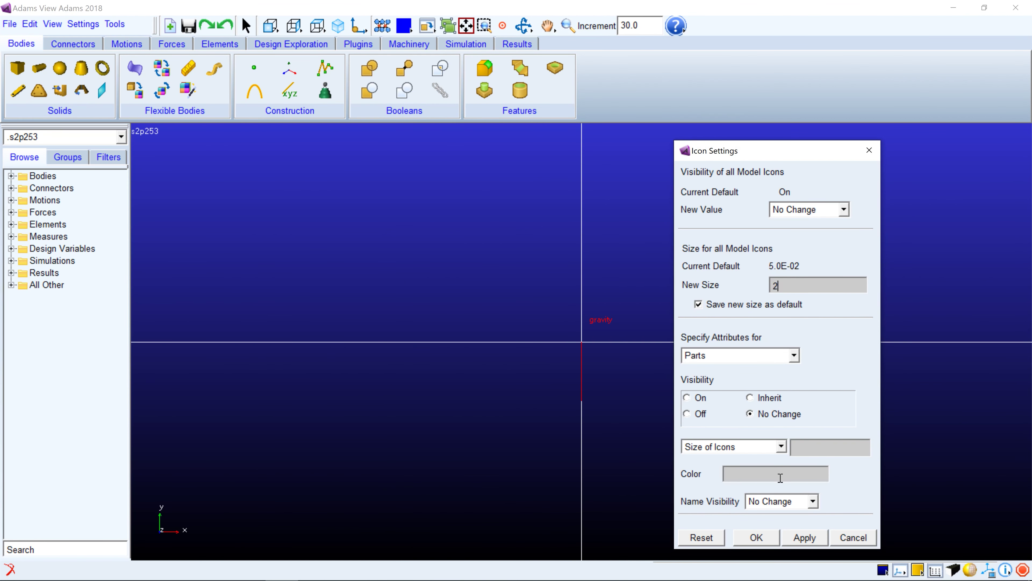
left_click(771, 542)
Create a sphere as a new part with a fixed radius of 2, centred at the grid origin.
key("z")
left_click_drag(587, 222, 576, 364)
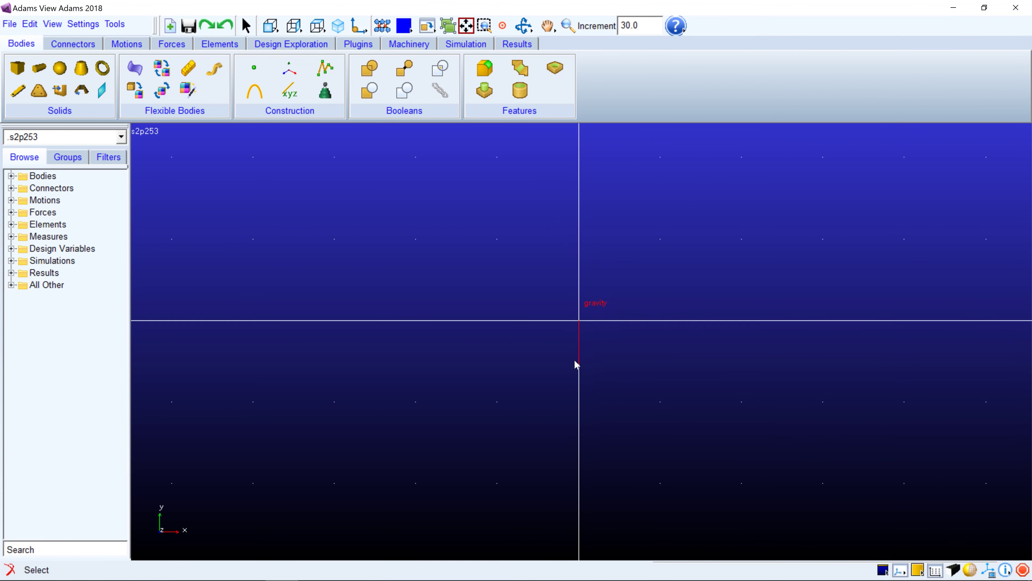
left_click(60, 68)
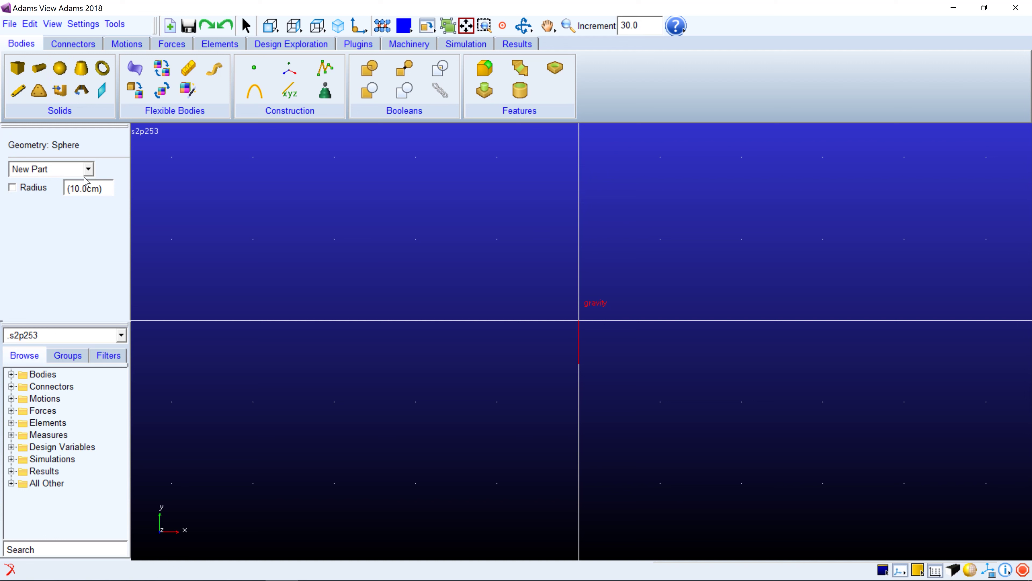
double_click(106, 187)
type("2")
key("Return")
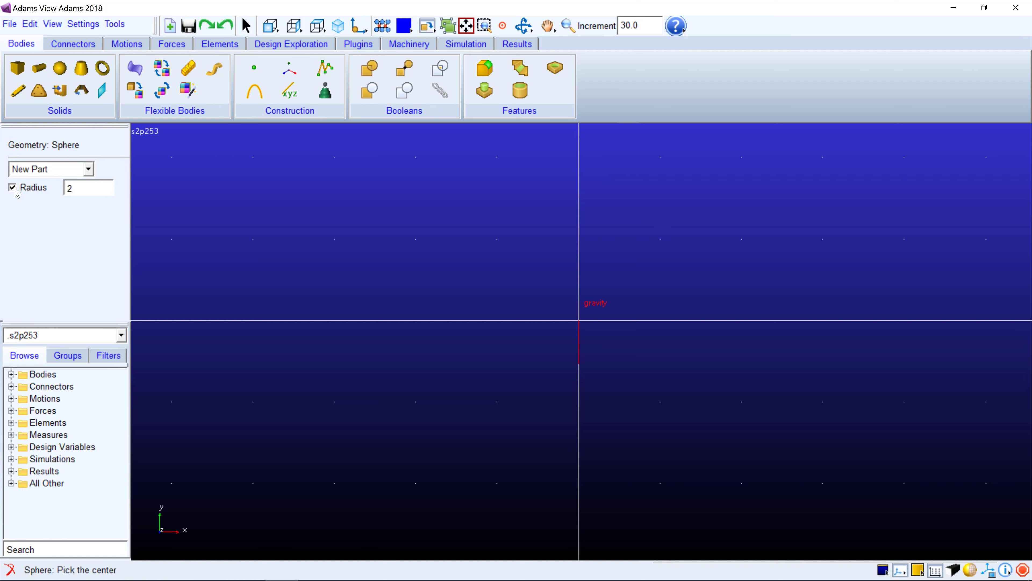
left_click(578, 320)
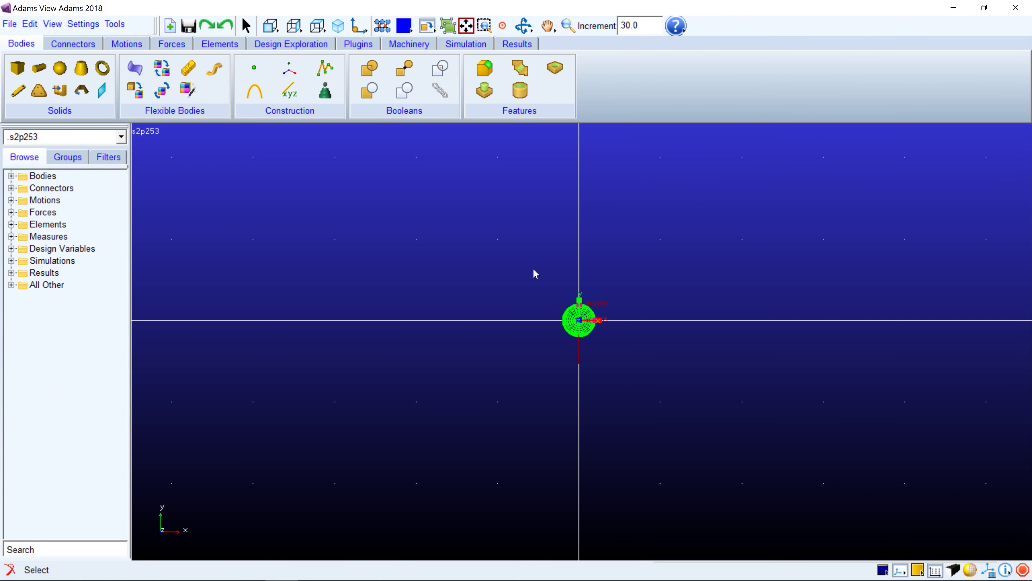
Create a real design variable named alpha with standard value 30 and a percent-relative range of -100 to +100.
left_click(291, 43)
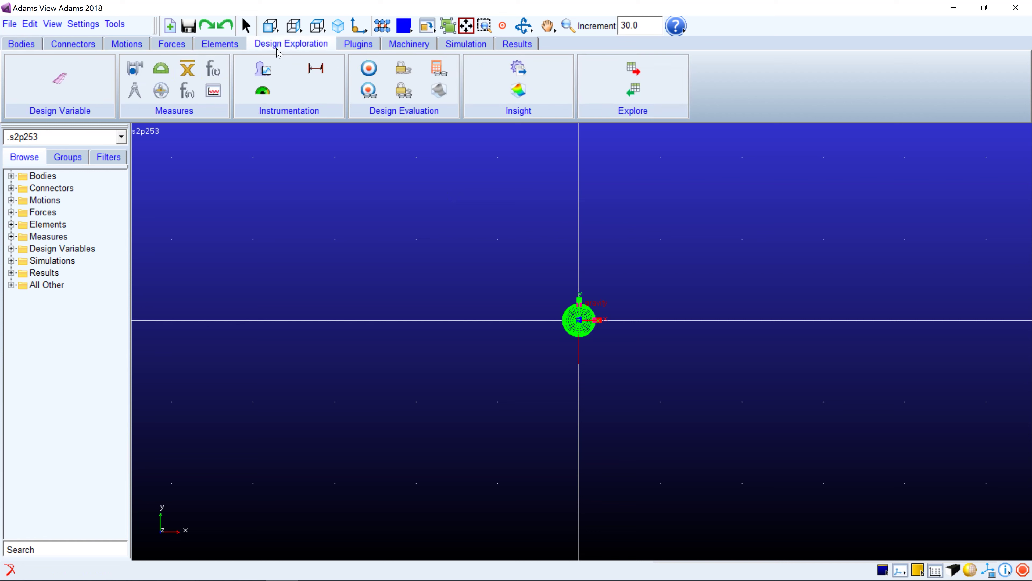
left_click(79, 80)
left_click_drag(710, 193, 625, 190)
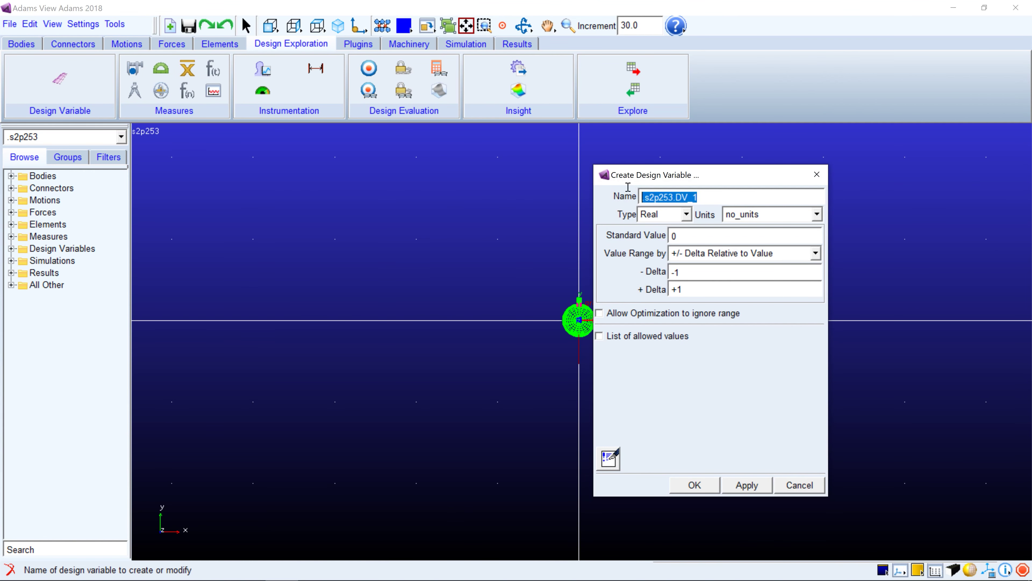
type("alpha")
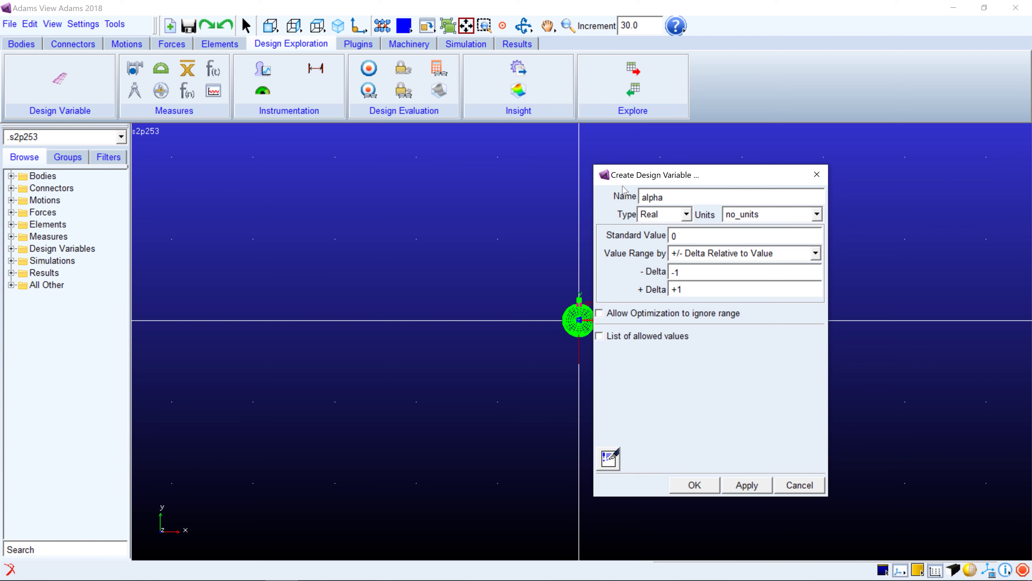
left_click_drag(685, 235, 665, 235)
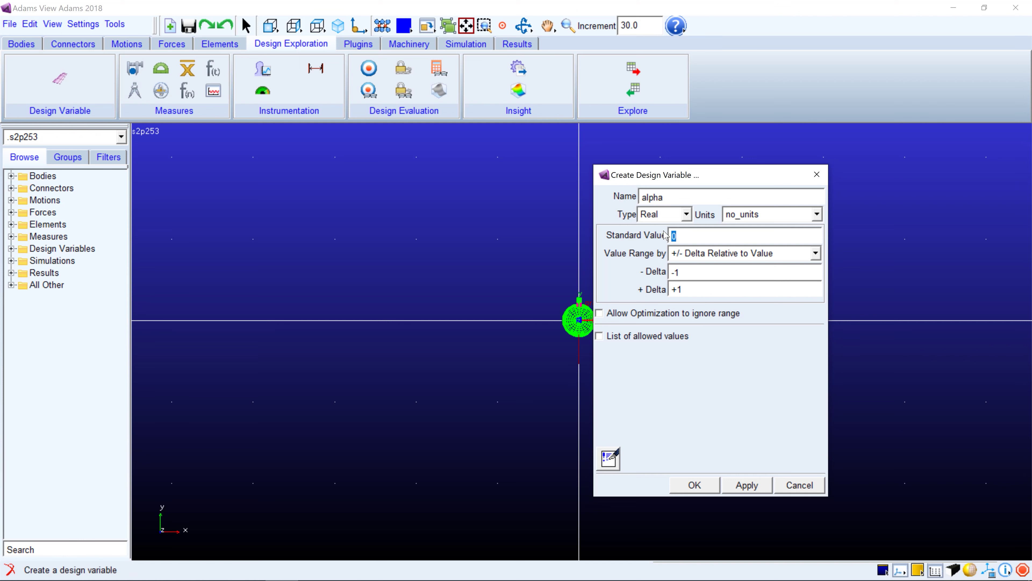
left_click(687, 254)
left_click(697, 293)
left_click(696, 274)
type("00")
left_click(700, 291)
type("0")
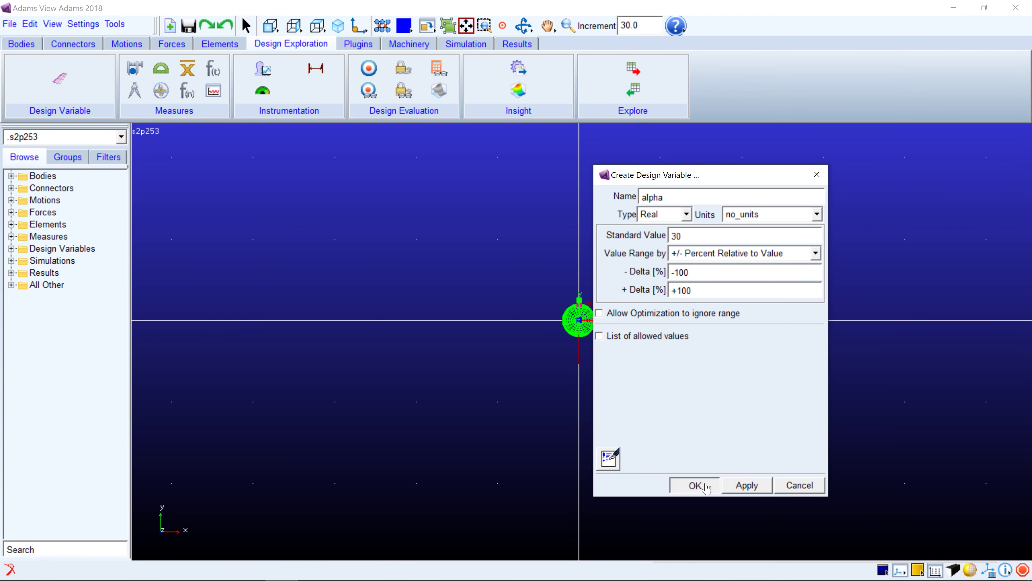
left_click(696, 485)
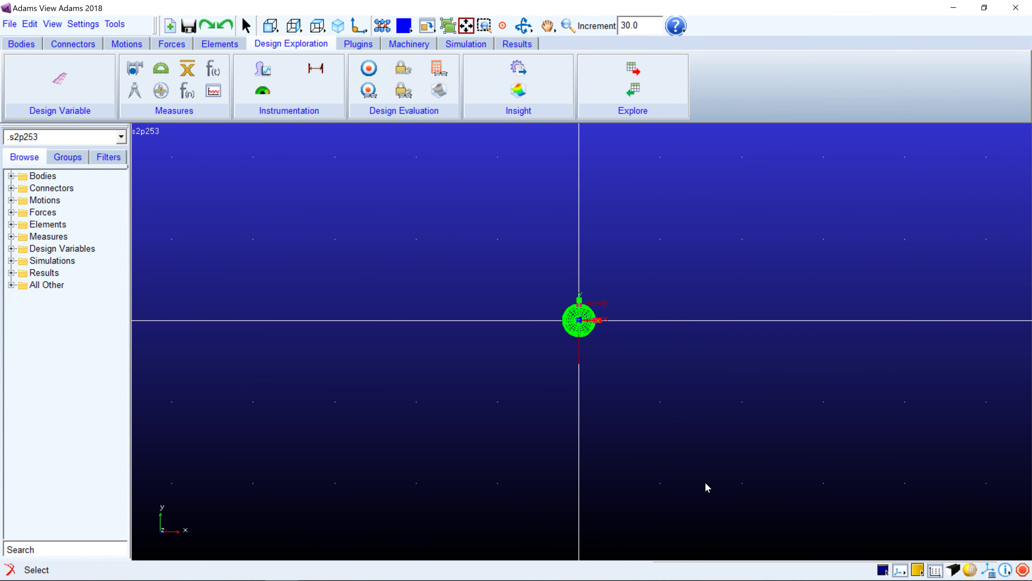
Modify the sphere part PART_2 to enable translational velocity initial conditions along the ground X and Y axes.
left_click(11, 175)
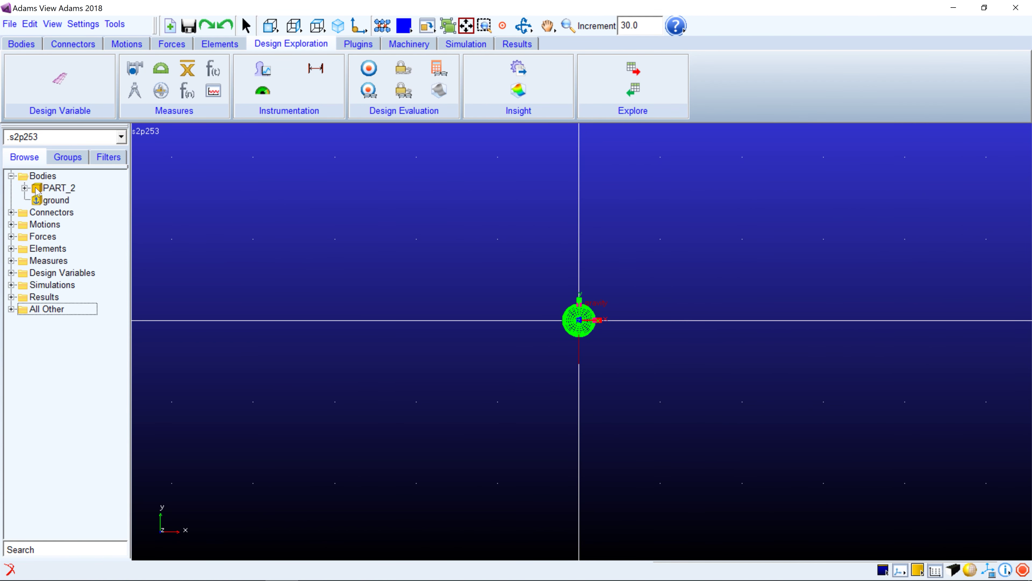
right_click(51, 189)
left_click(59, 199)
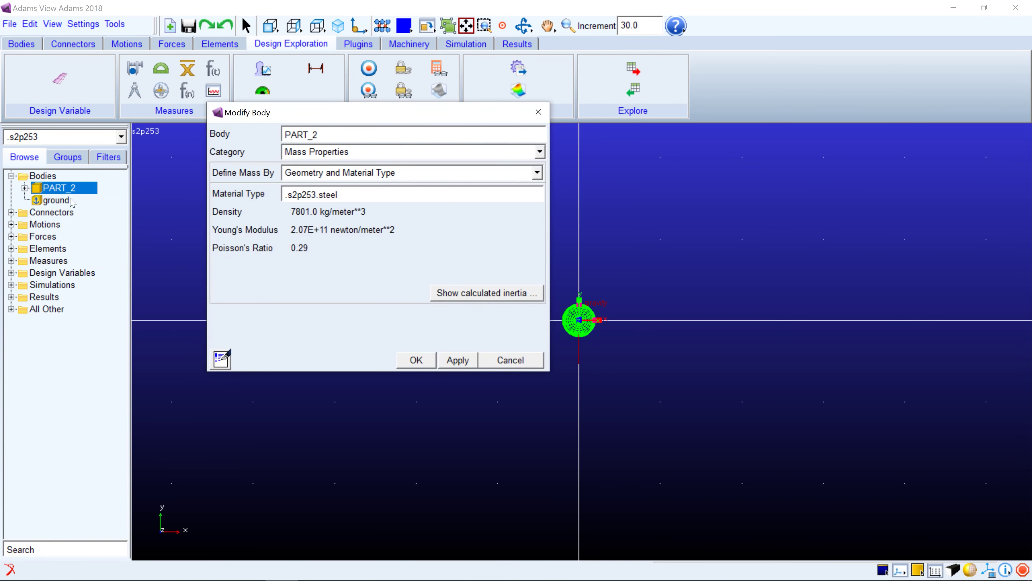
left_click(385, 154)
left_click(360, 203)
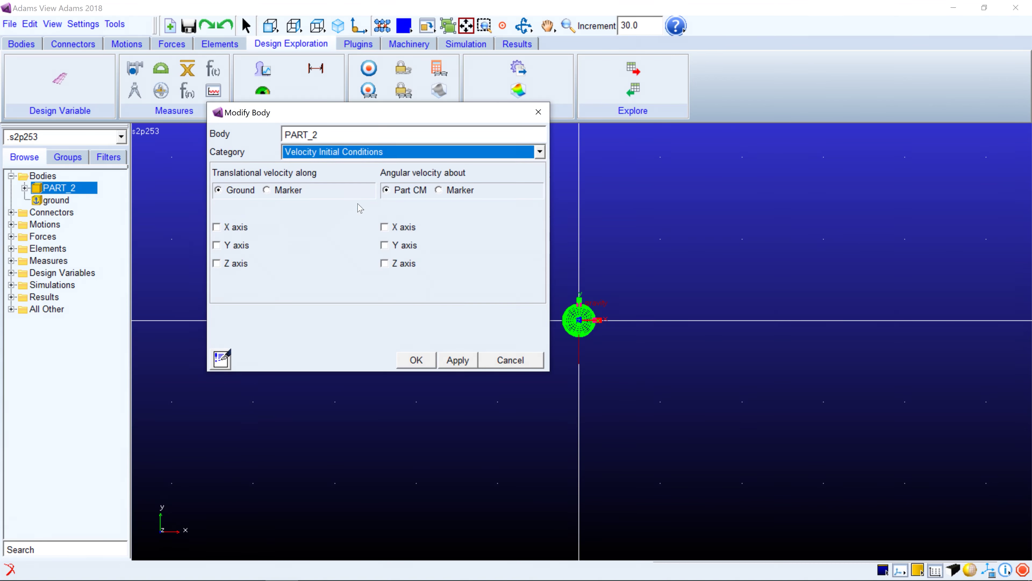
left_click(240, 228)
left_click(235, 245)
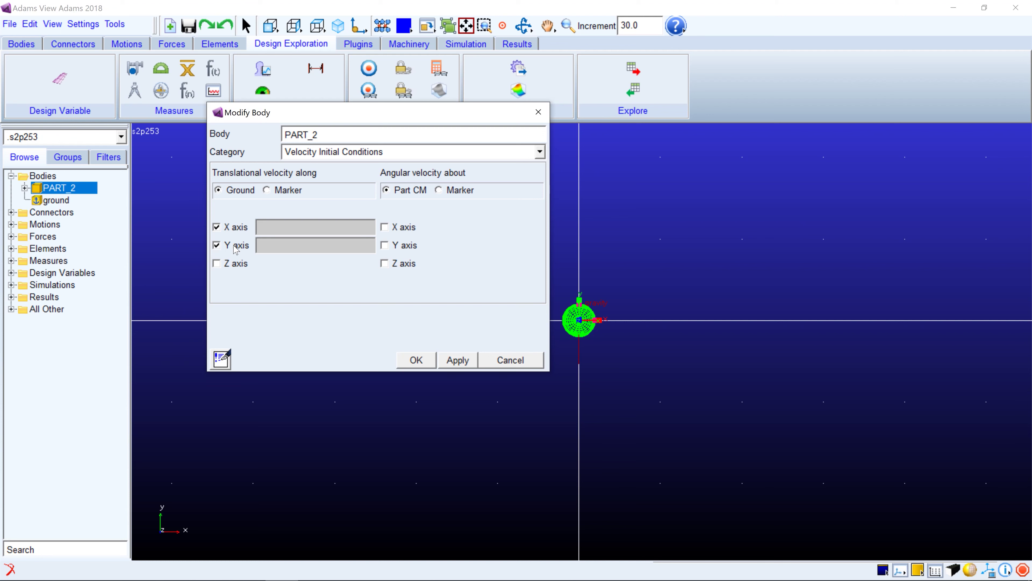
Set the sphere's initial X velocity to the expression ( 30*cos(.s2p253.alpha) ), referencing the alpha design variable.
right_click(276, 229)
mouse_move(321, 303)
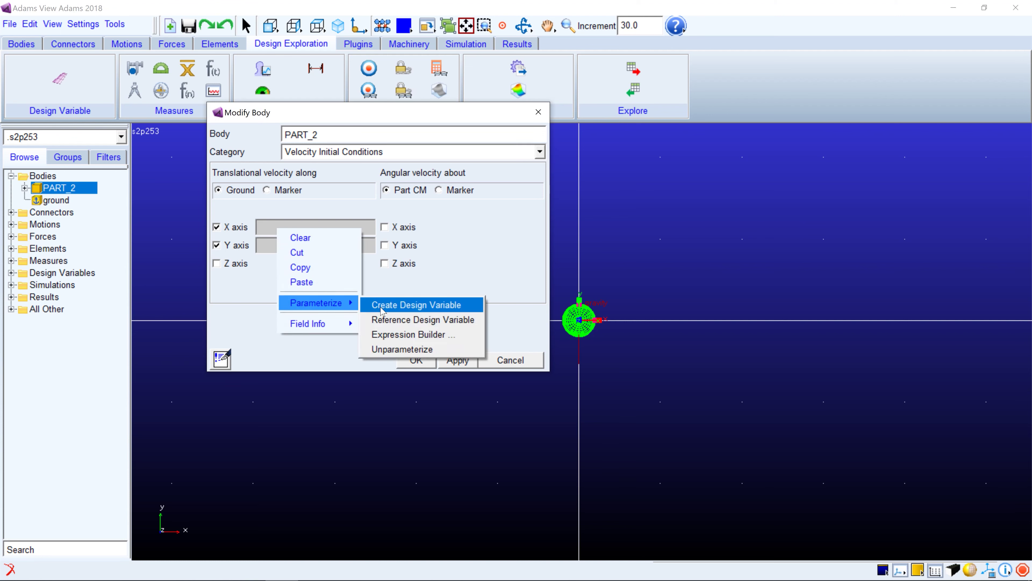
left_click(387, 319)
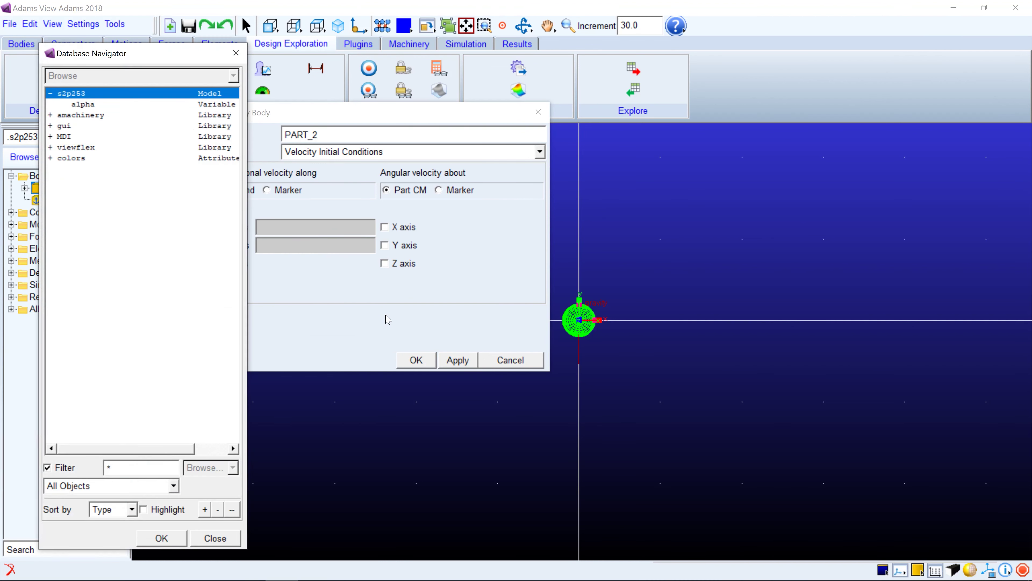
double_click(93, 104)
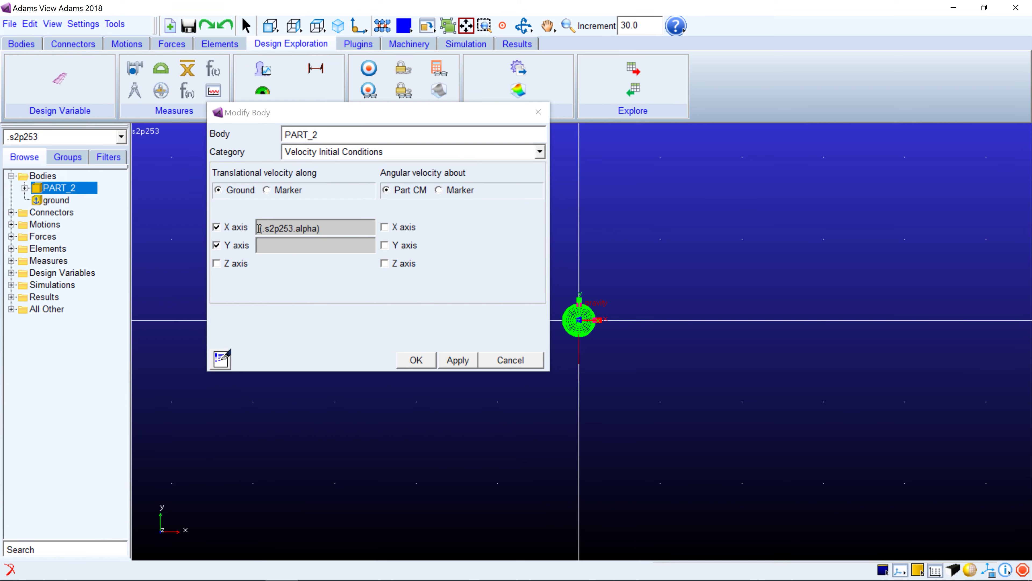
type("30*cos")
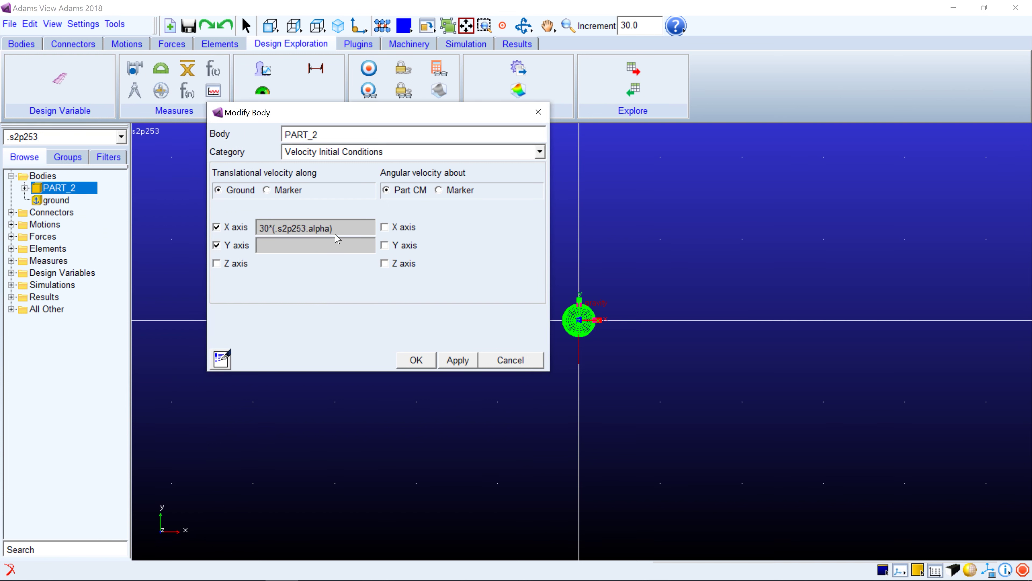
left_click_drag(356, 230, 241, 226)
type("(")
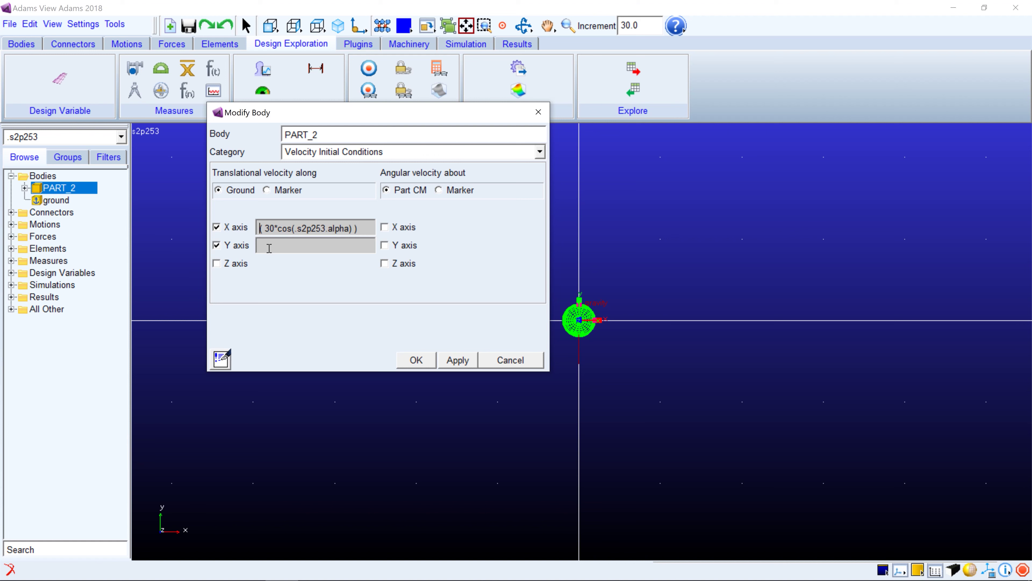
Set the sphere's initial Y velocity to ( 30*sin(.s2p253.alpha) ) by adapting the X expression, and accept the body changes.
key("ctrl+v")
key("ctrl+z")
left_click_drag(360, 229, 266, 220)
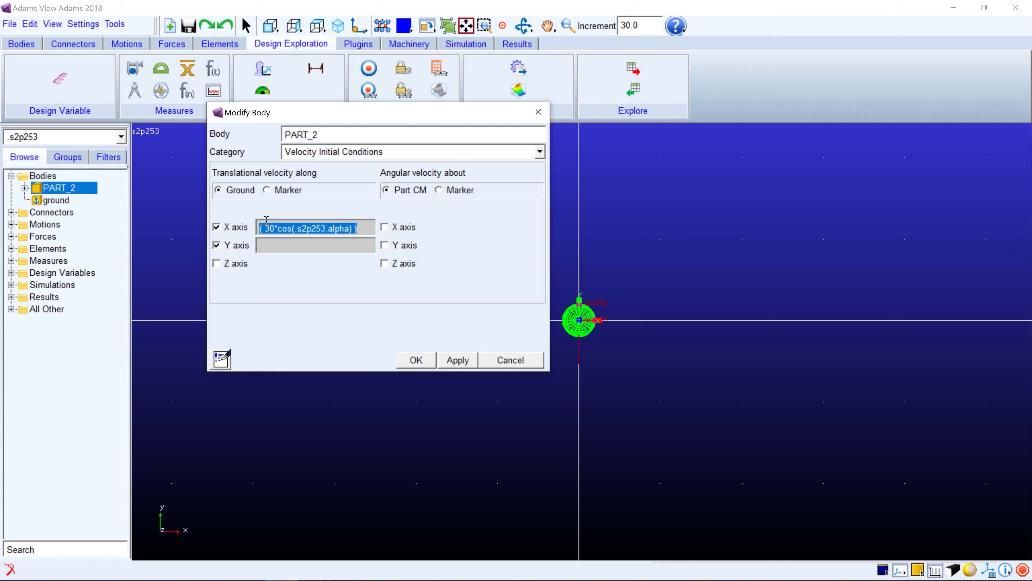
type("( 30*cos(.s2p253.alpha) )")
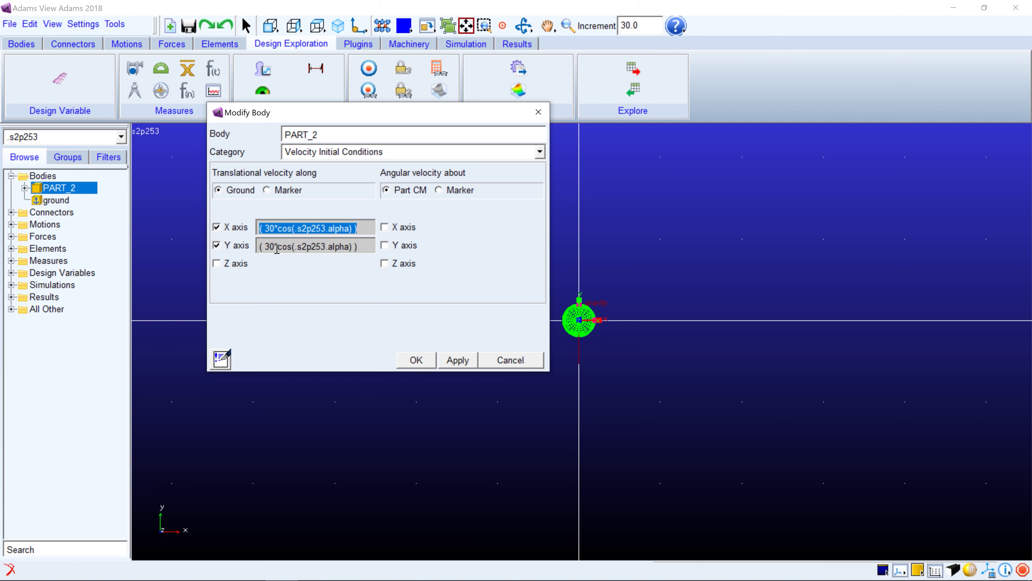
type("sin")
left_click(415, 359)
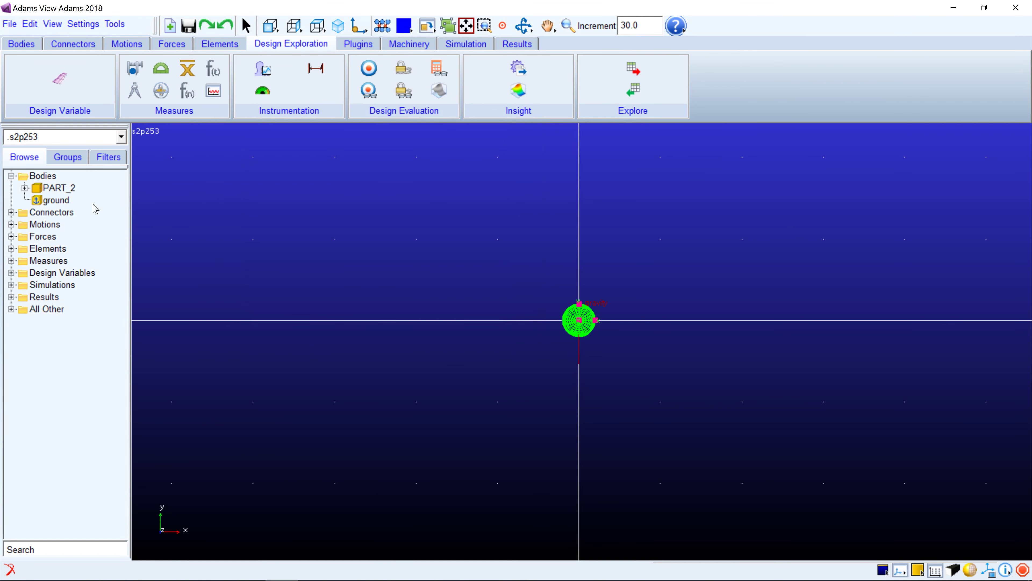
Create a measure named x for the X component of PART_2's CM position.
right_click(56, 189)
left_click(76, 256)
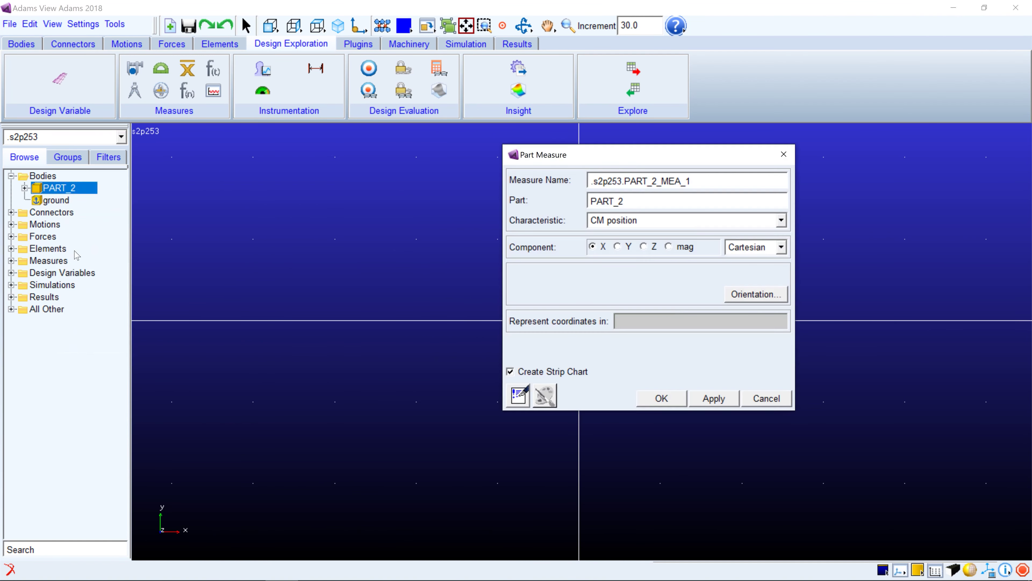
left_click_drag(712, 178, 601, 174)
type("x")
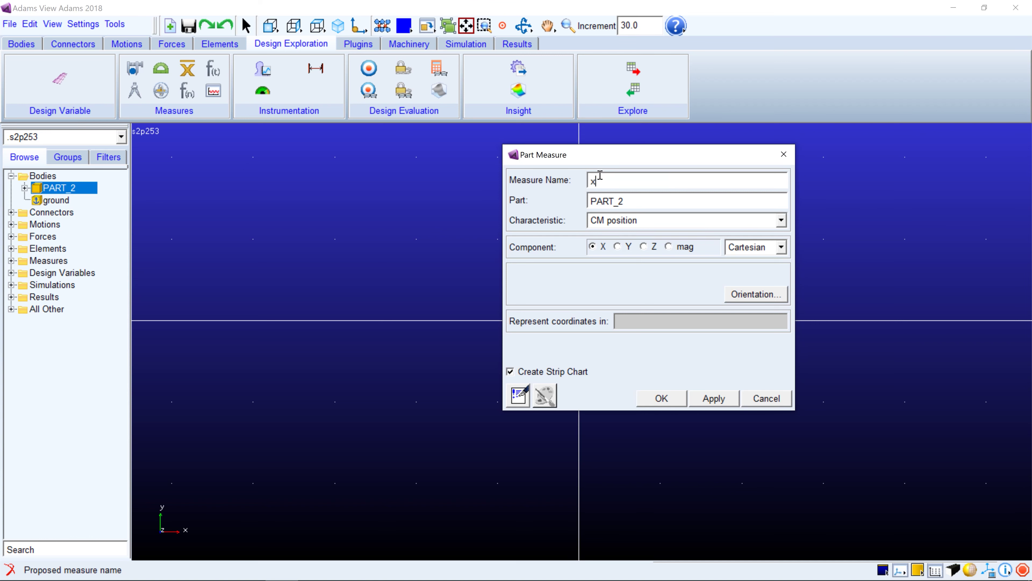
left_click(715, 399)
Add a measure named y for the Y component of PART_2's CM position.
left_click(617, 246)
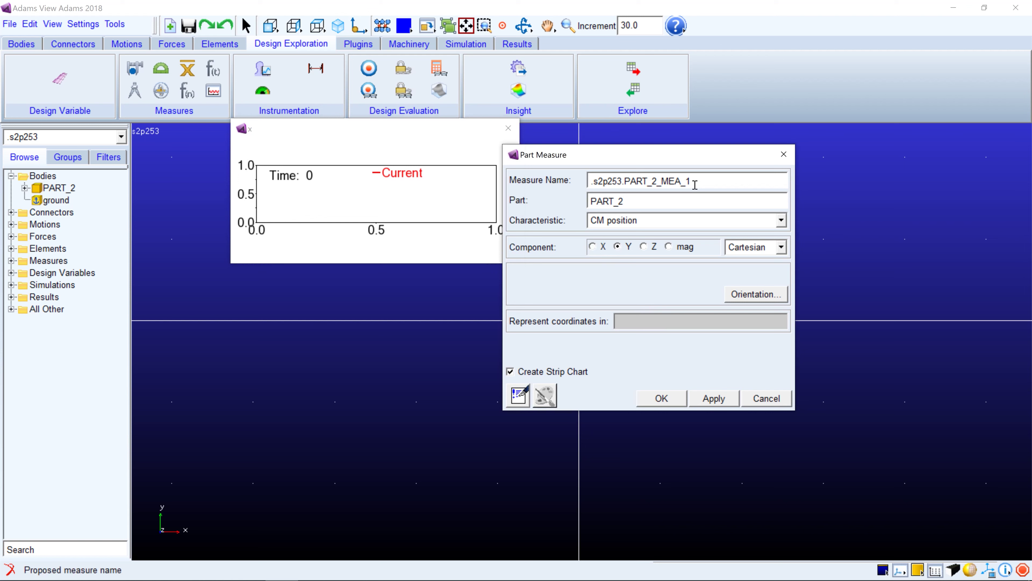
double_click(642, 171)
type("y")
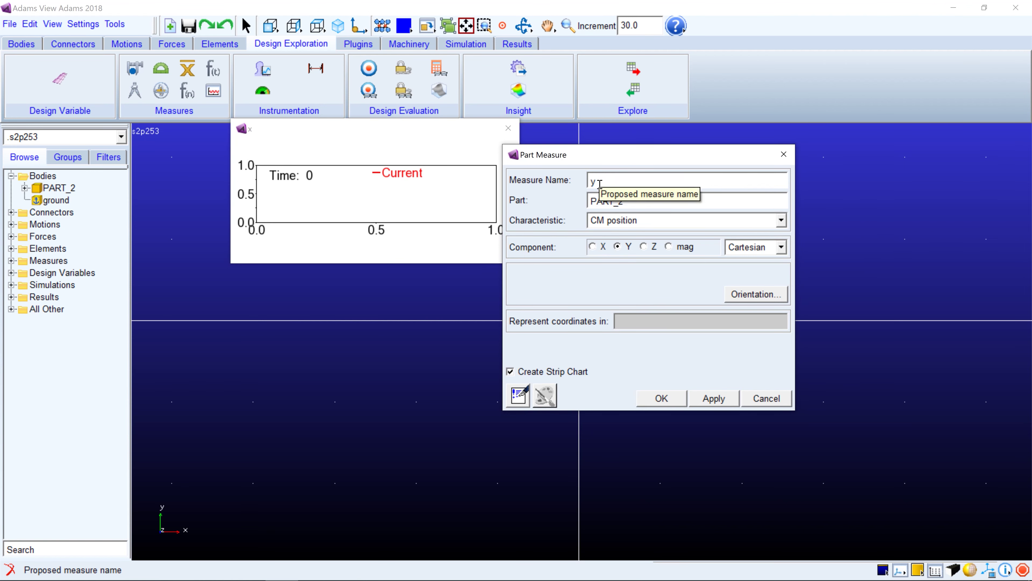
left_click(705, 399)
Add a measure named Vy for the Y component of PART_2's CM velocity.
left_click(620, 223)
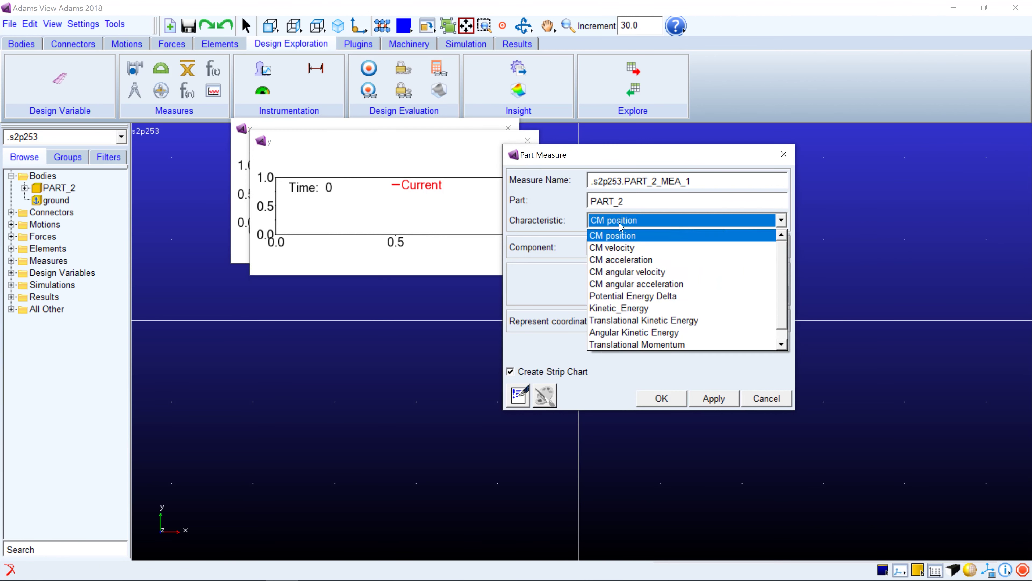
left_click(624, 247)
left_click_drag(700, 182, 579, 184)
type("Vy")
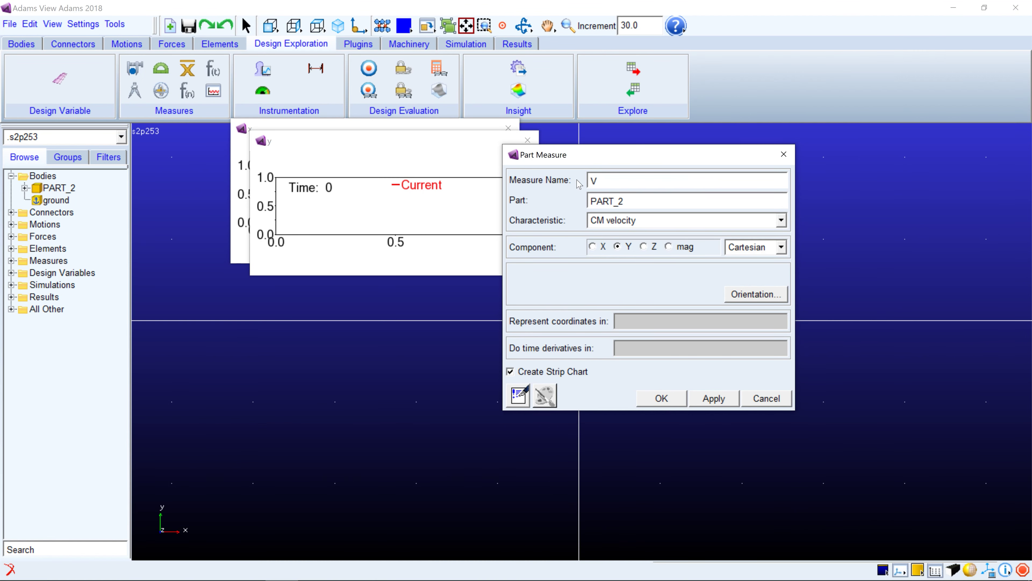
left_click(661, 398)
Close the strip charts of the Vy, y and x measures.
left_click(546, 153)
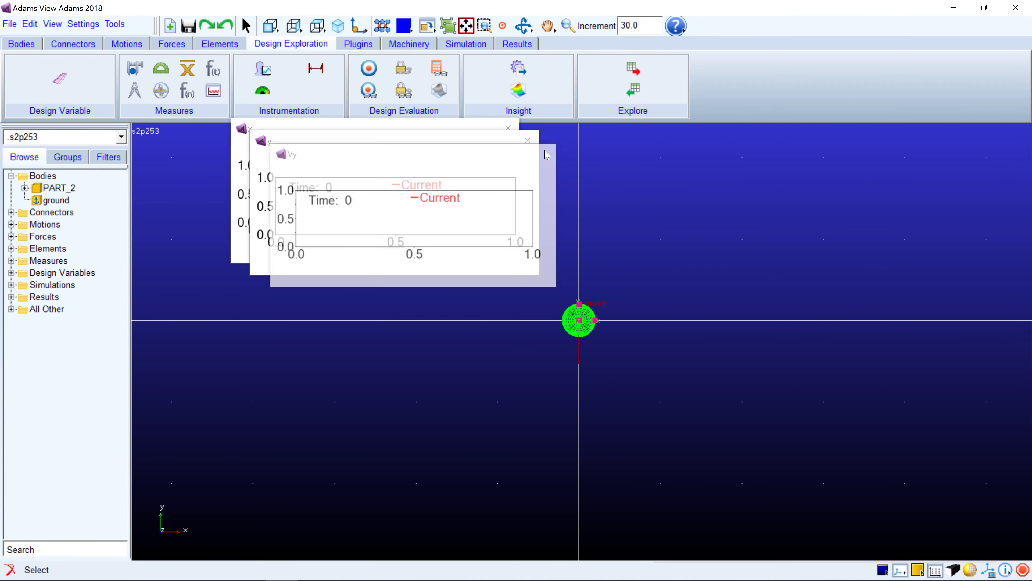
left_click(527, 140)
left_click(508, 129)
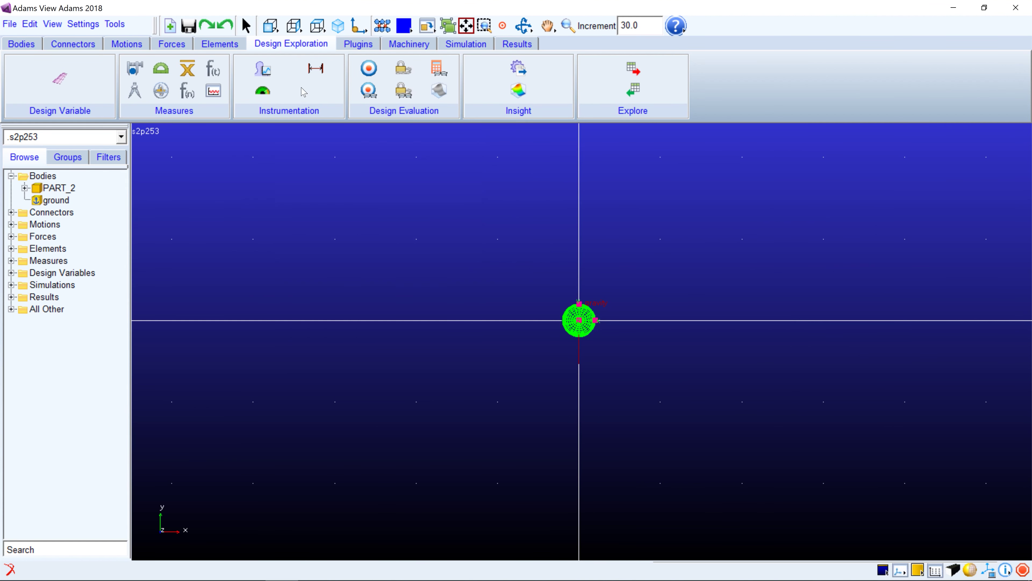
Start a new sensor and set its run-time expression to the y measure.
left_click(263, 90)
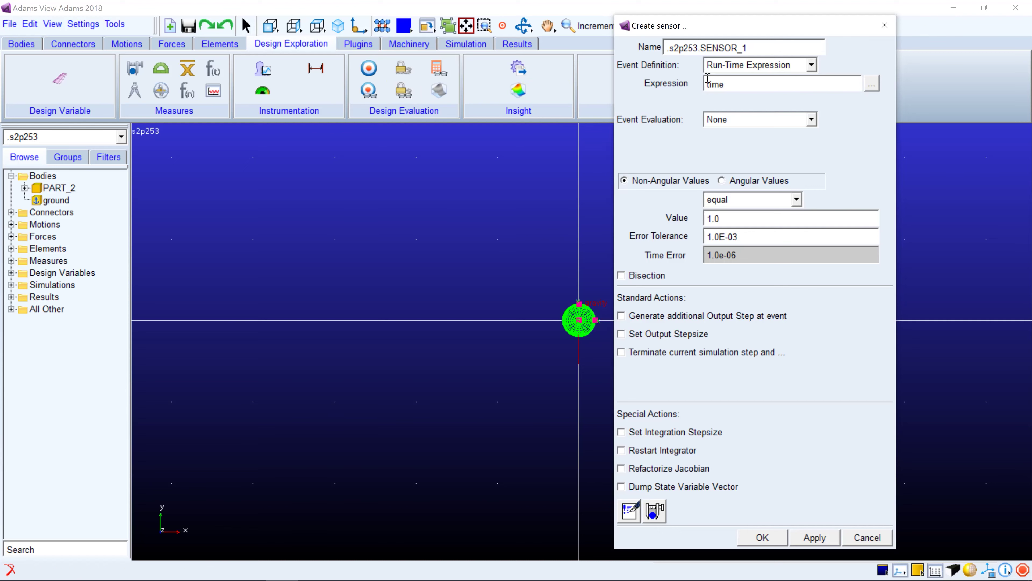
left_click(871, 84)
double_click(726, 94)
left_click(529, 295)
left_click(498, 369)
right_click(631, 297)
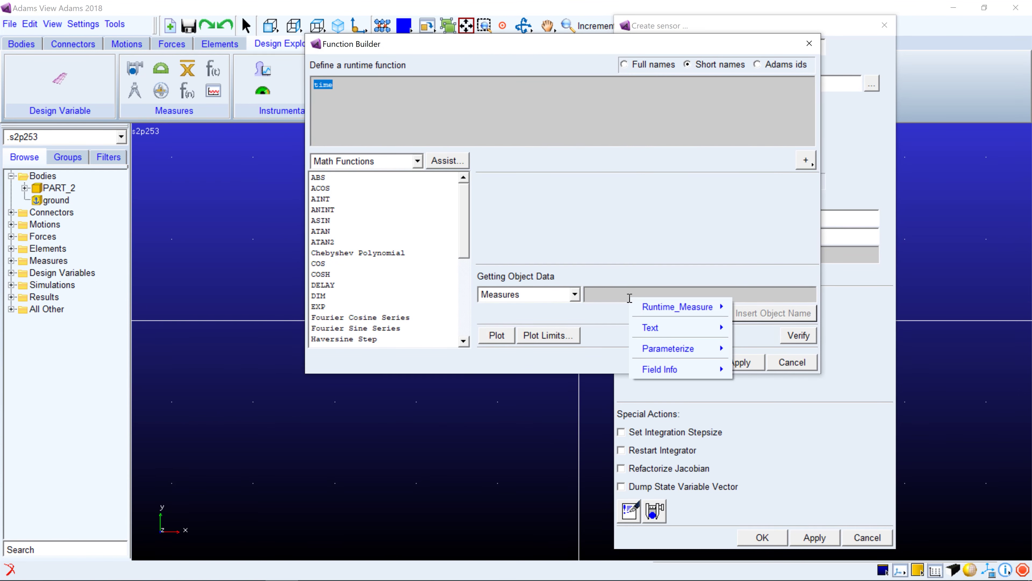
mouse_move(687, 307)
mouse_move(764, 339)
left_click(817, 370)
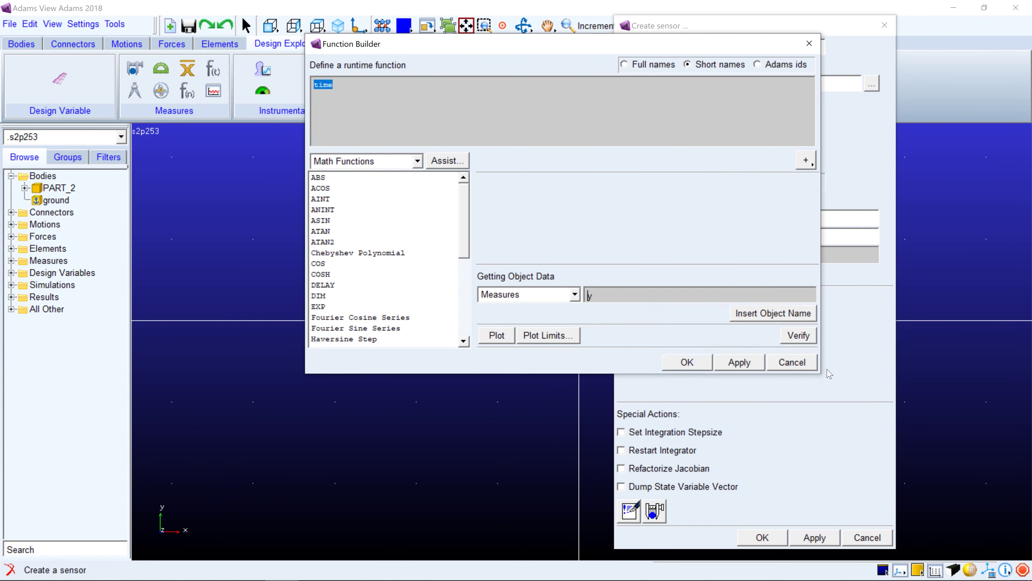
left_click(748, 321)
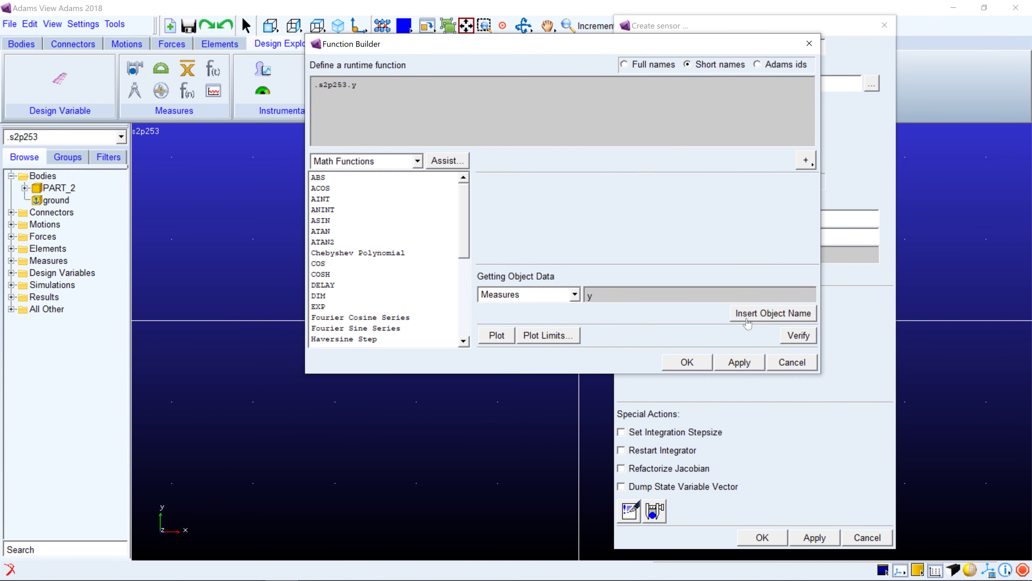
left_click(701, 363)
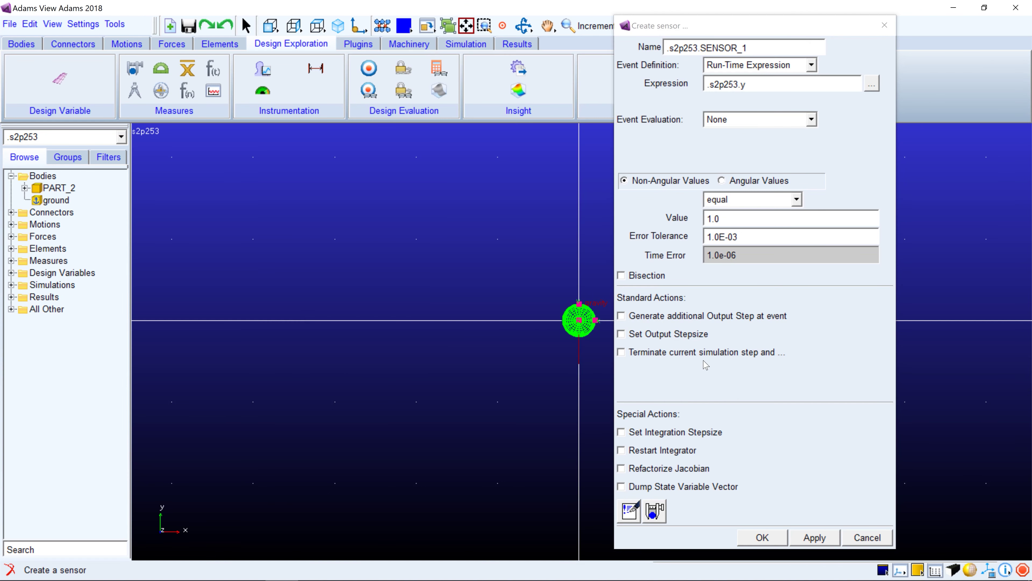
Make the y sensor trigger at less than or equal to 10, terminate the current simulation step and continue, and create it.
left_click(796, 199)
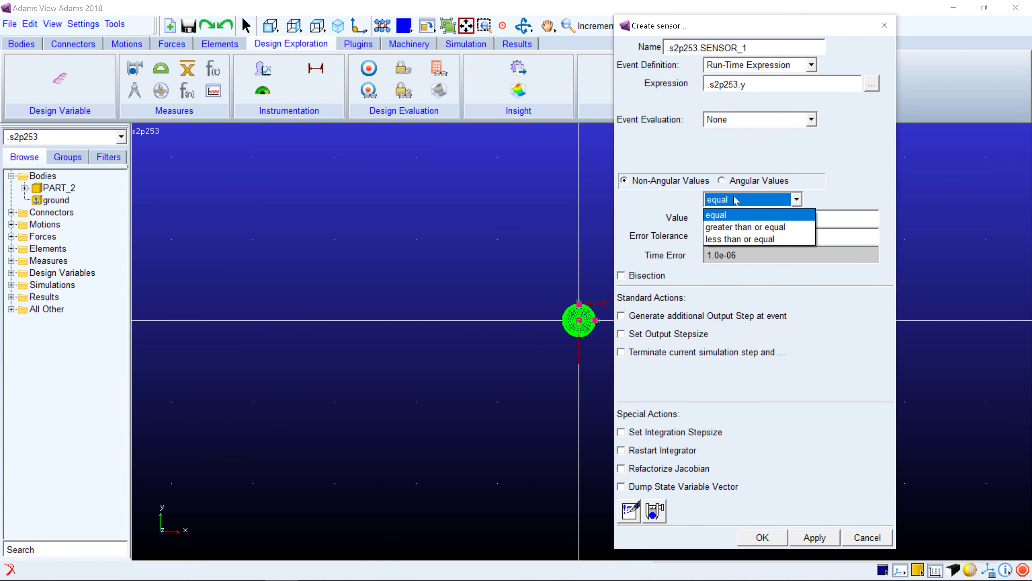
left_click(728, 240)
left_click_drag(730, 219, 700, 222)
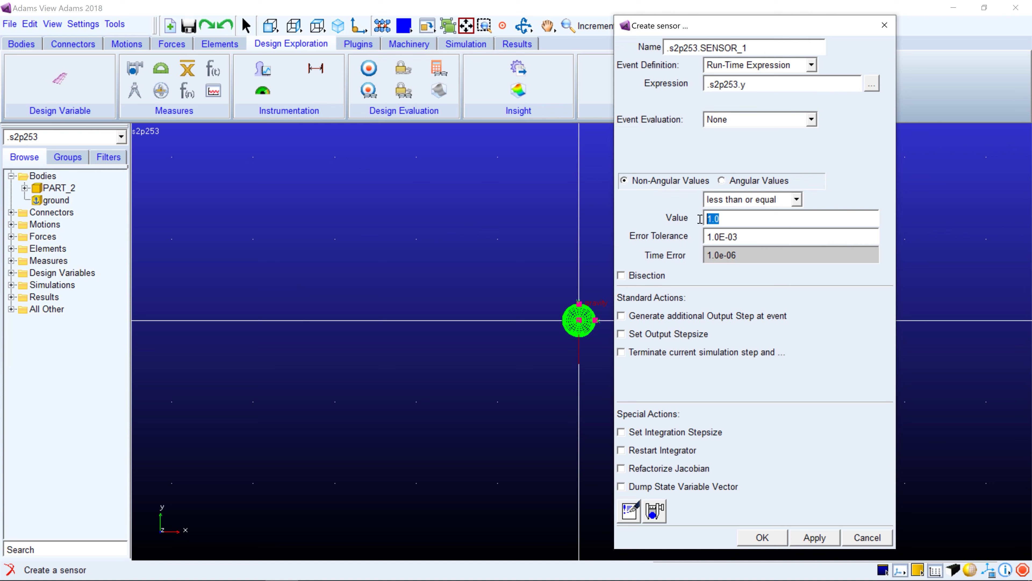
type("10")
left_click(671, 352)
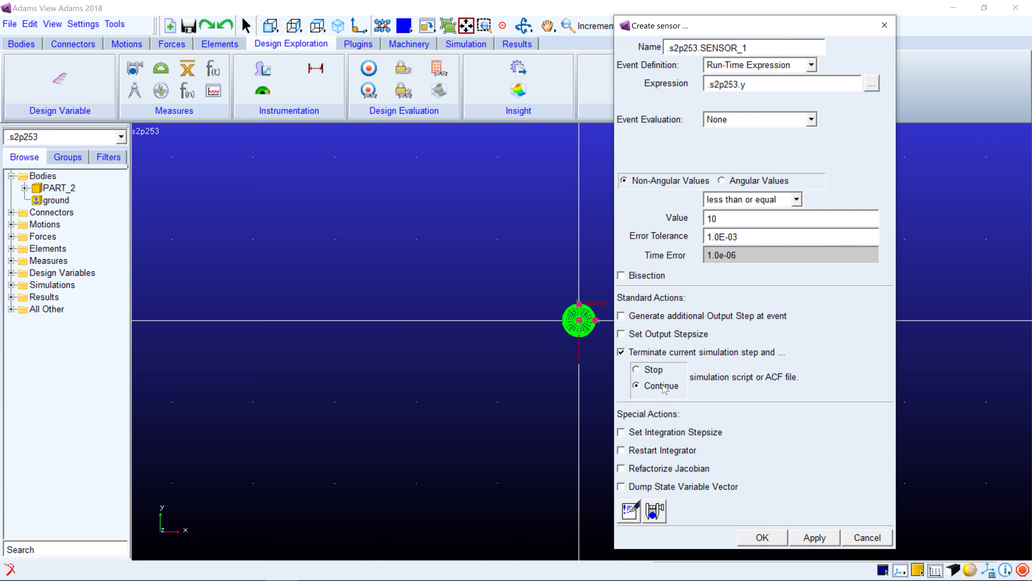
left_click(762, 537)
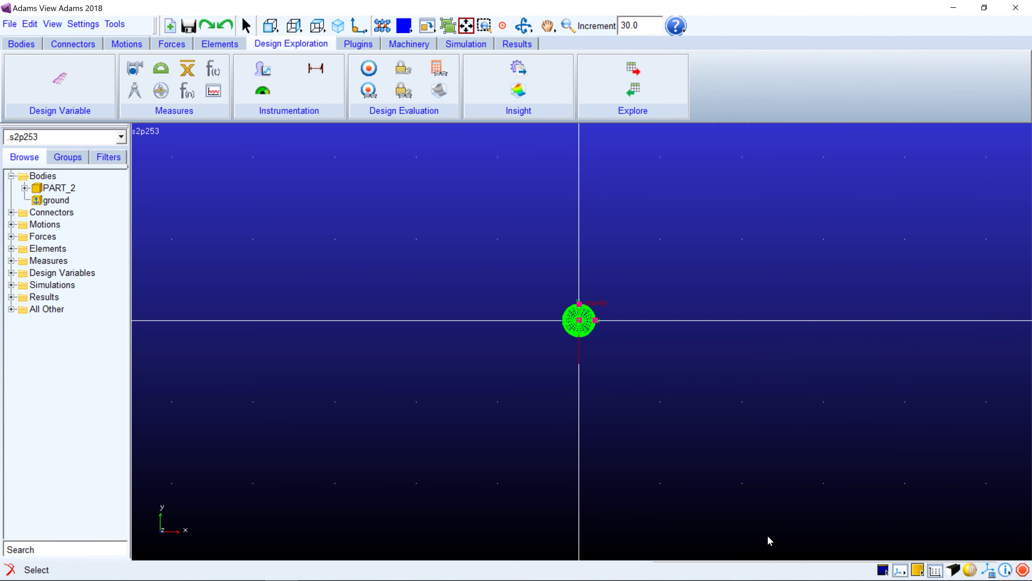
Start a second sensor and set its run-time expression to the Vy measure.
left_click(263, 91)
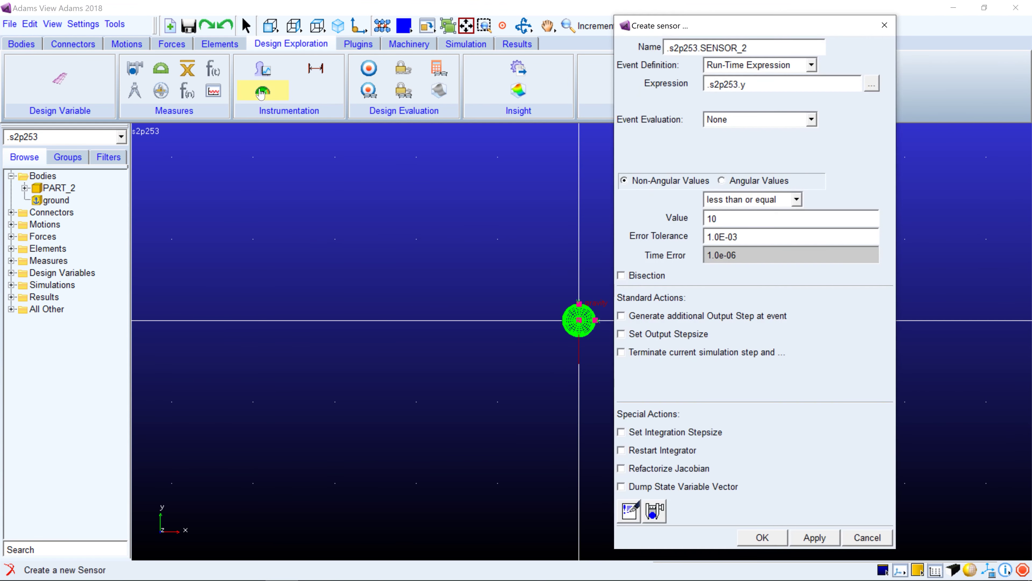
left_click(871, 85)
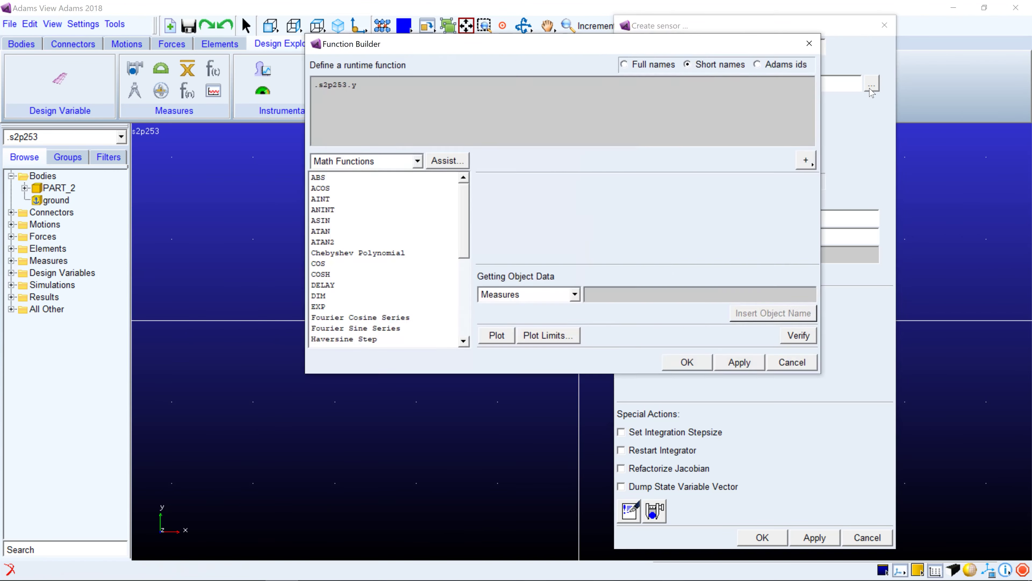
right_click(597, 289)
mouse_move(680, 304)
mouse_move(733, 336)
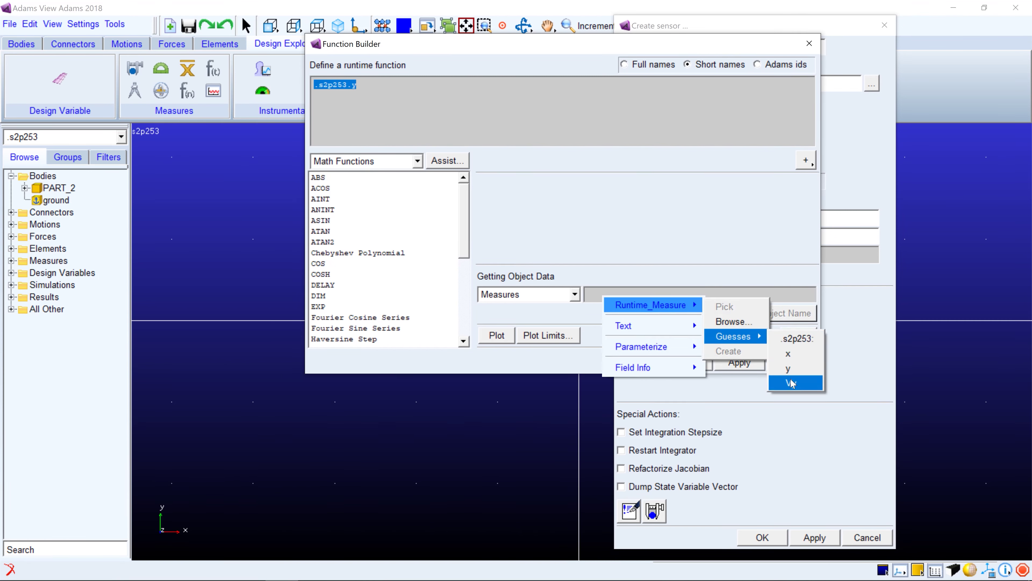
left_click(795, 383)
left_click(759, 316)
left_click(686, 361)
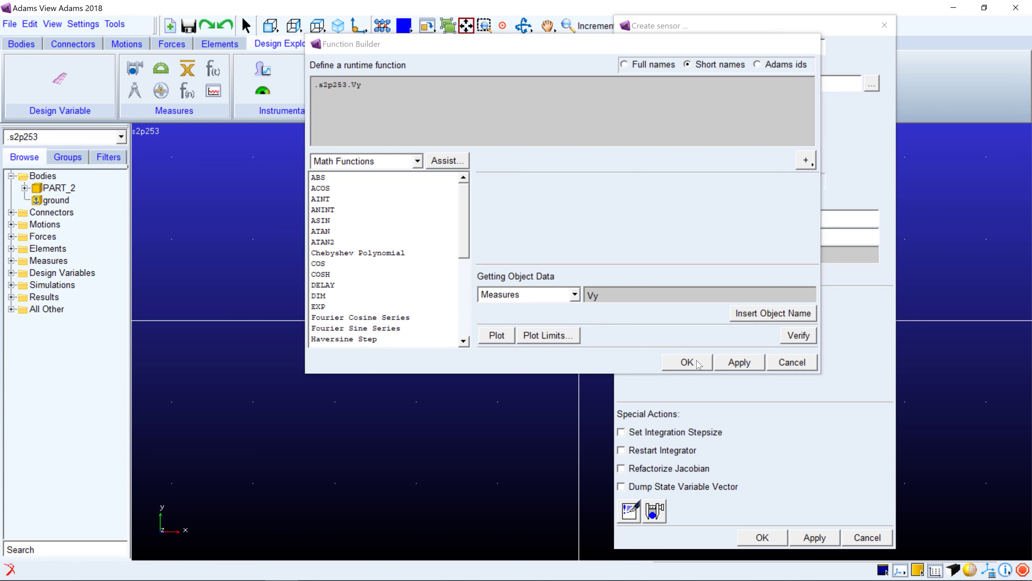
Set the Vy sensor's trigger value to 0, have it terminate the current simulation step and continue, and create it.
left_click(731, 219)
double_click(732, 218)
type("0")
left_click(669, 353)
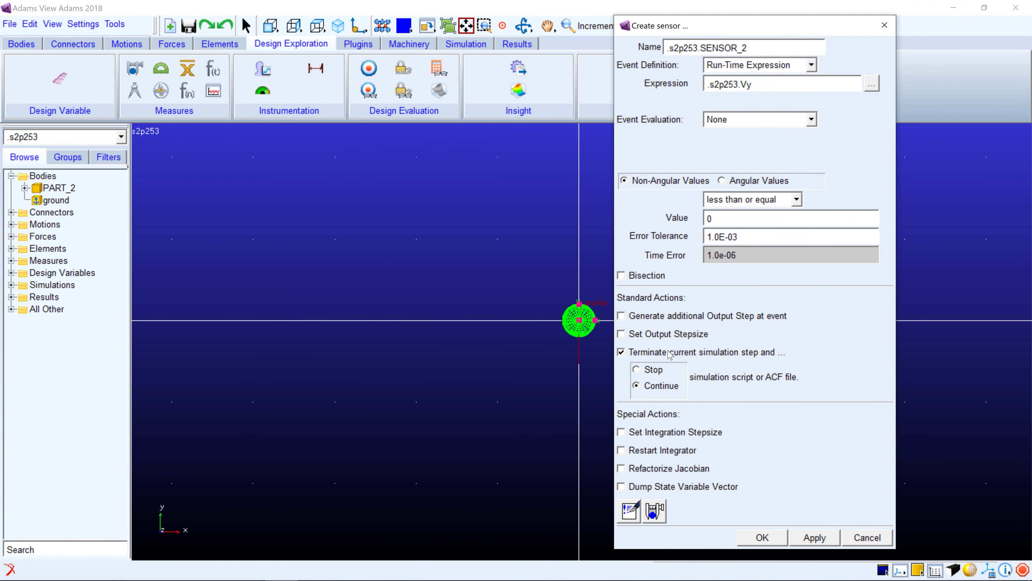
left_click(759, 537)
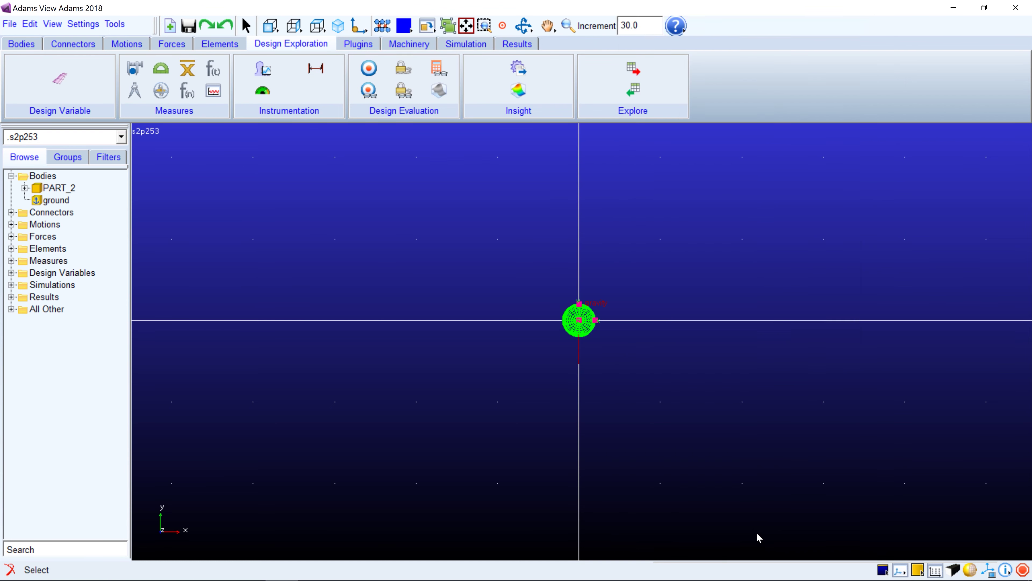
Start a new simulation script of type Adams Solver Commands.
left_click(466, 43)
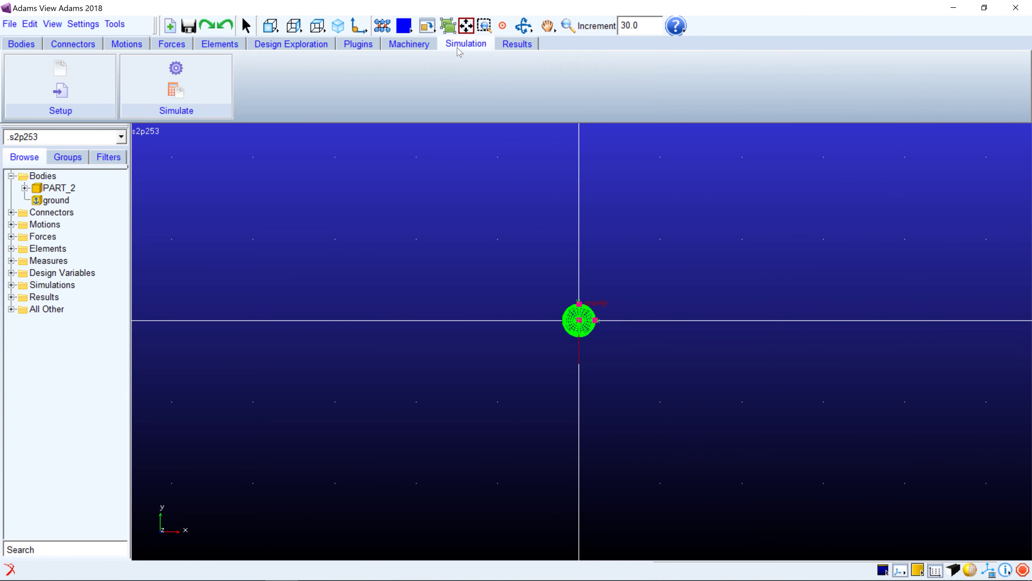
left_click(95, 74)
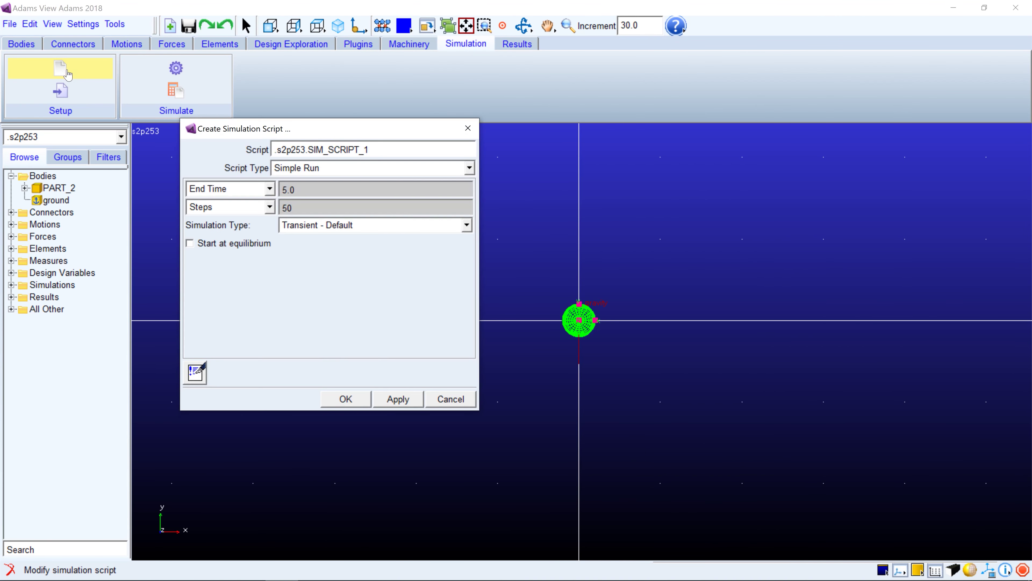
left_click(301, 168)
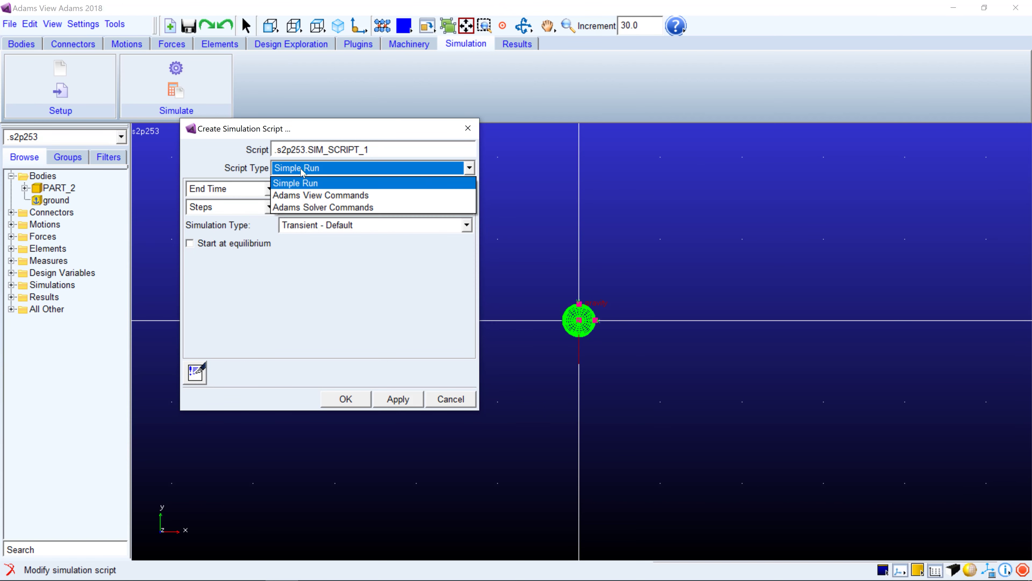
left_click(304, 203)
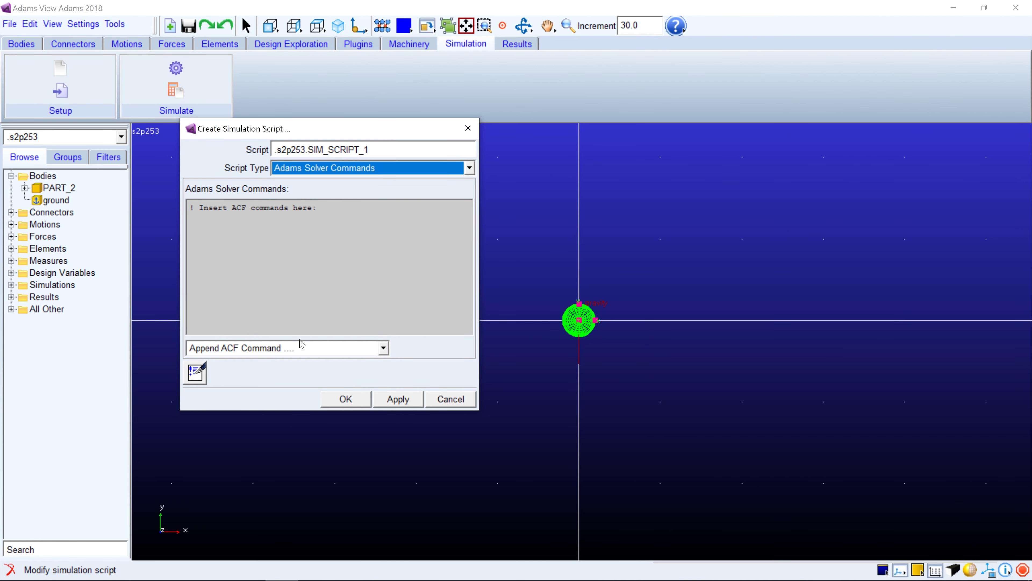
Append a Deactivate command for SENSOR_1 to the simulation script.
left_click(300, 348)
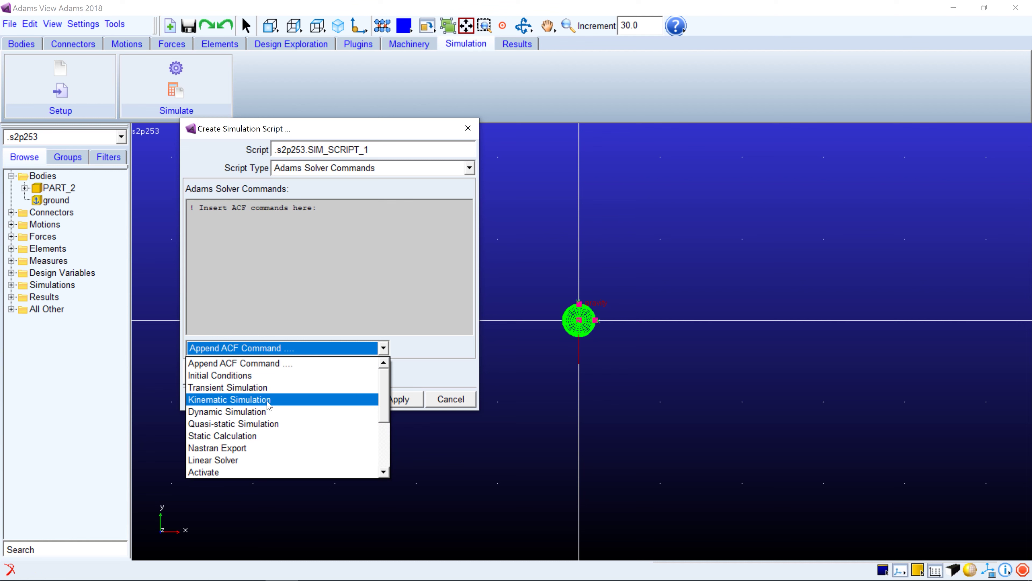
scroll(269, 404, "down", 3)
left_click(242, 387)
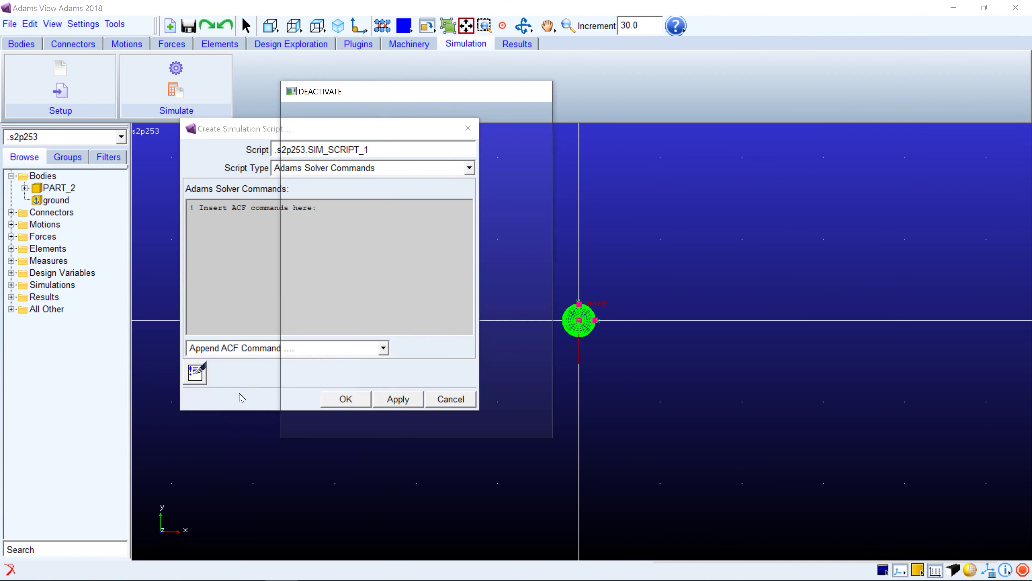
right_click(411, 300)
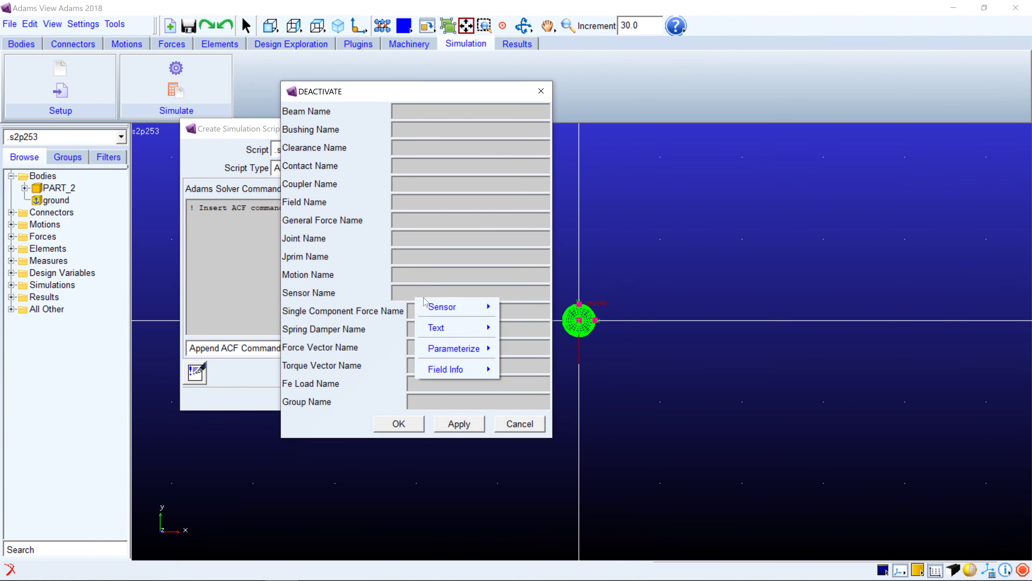
mouse_move(451, 306)
mouse_move(536, 338)
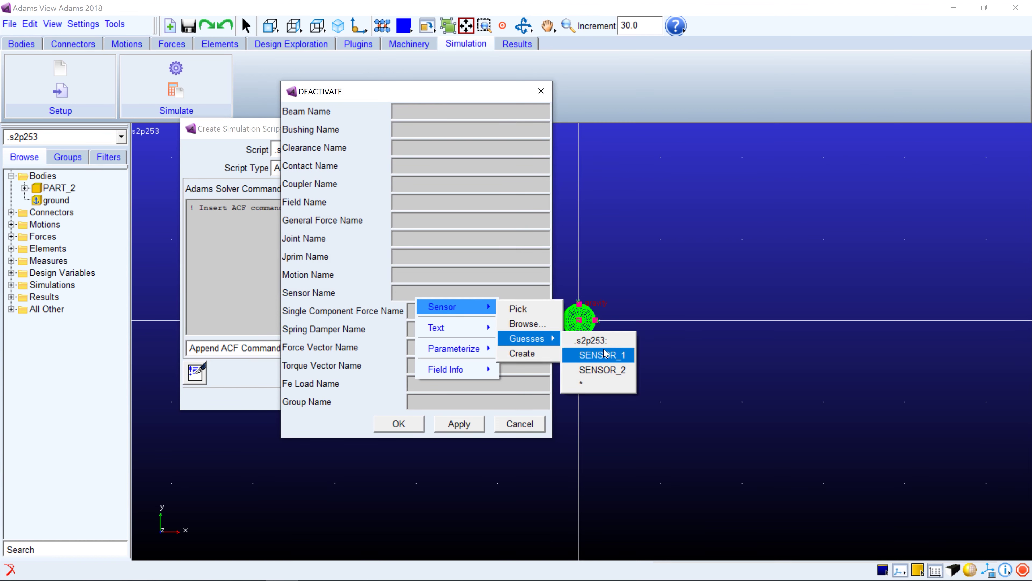
left_click(597, 355)
left_click(408, 423)
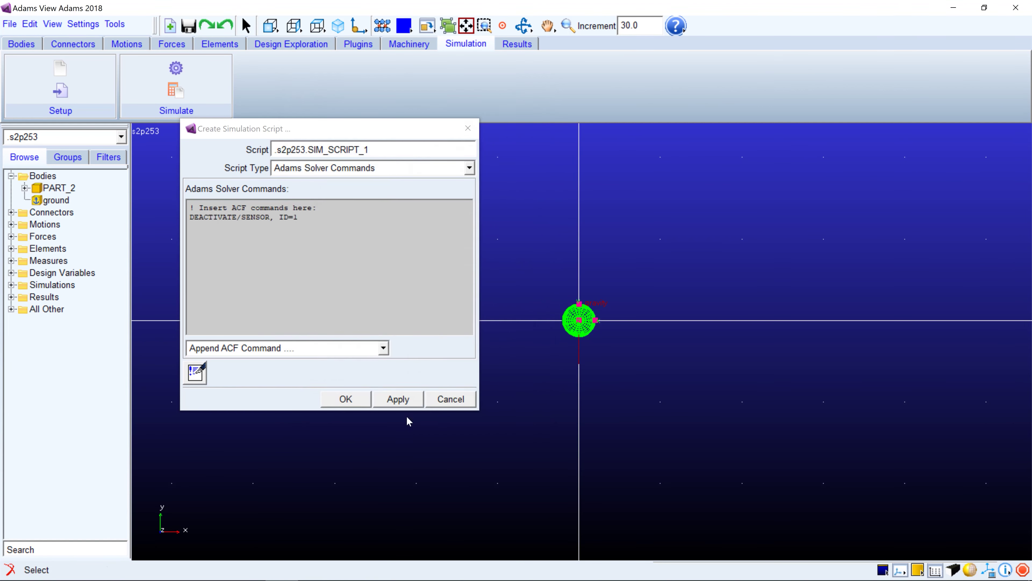
Append a dynamic simulation command with end time 5.0 and step size 0.1 to the script.
left_click(308, 348)
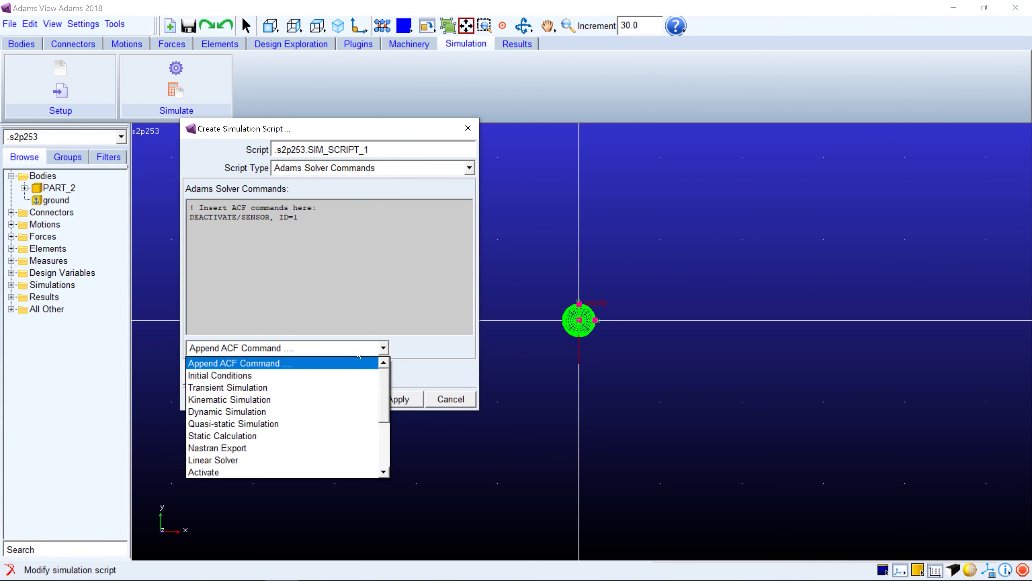
left_click(229, 412)
left_click(325, 112)
left_click(321, 137)
left_click(409, 116)
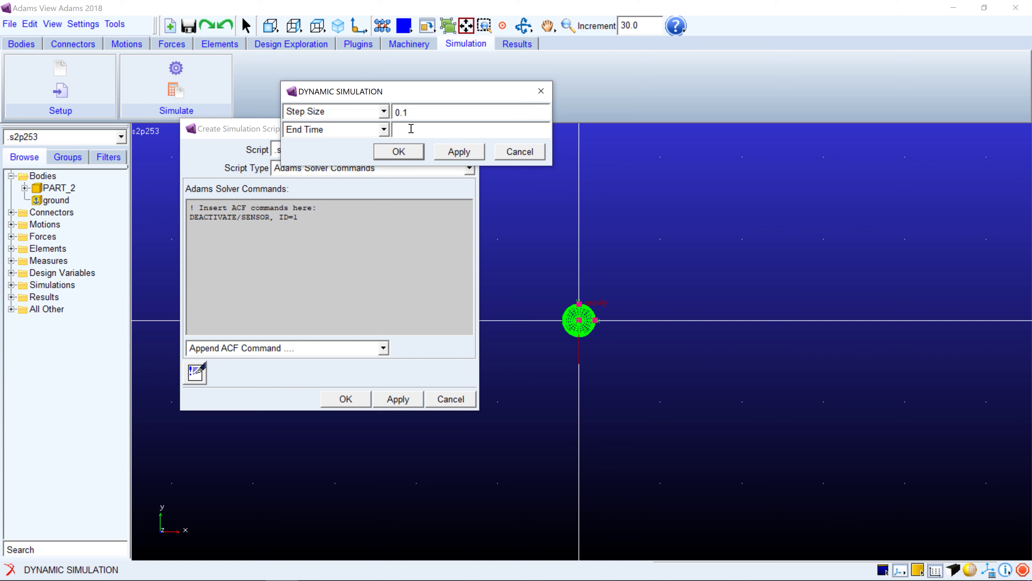
left_click(399, 152)
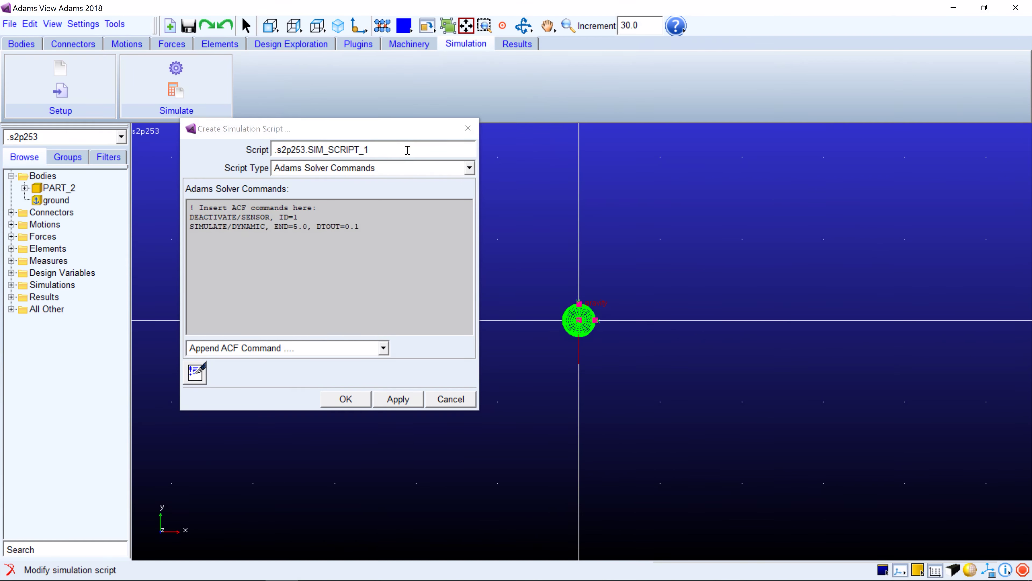
Append an Activate command for SENSOR_1 after the dynamic simulation command in the script.
left_click(337, 347)
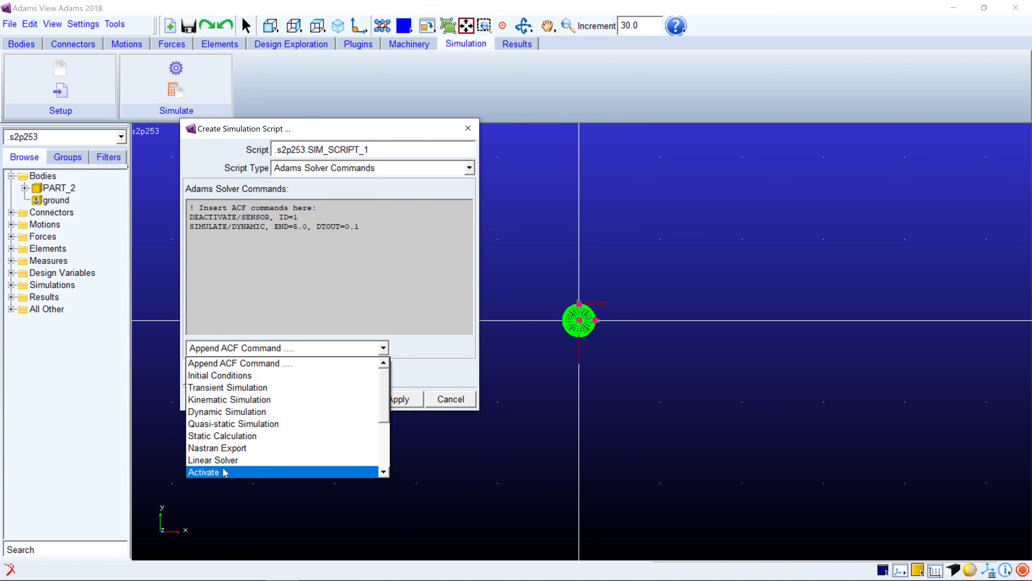
left_click(224, 472)
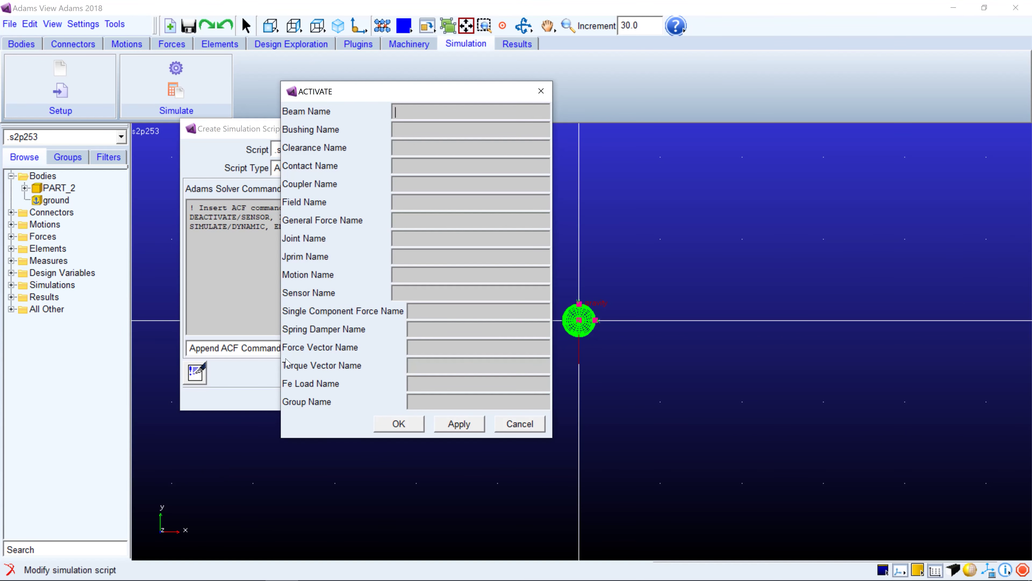
right_click(405, 296)
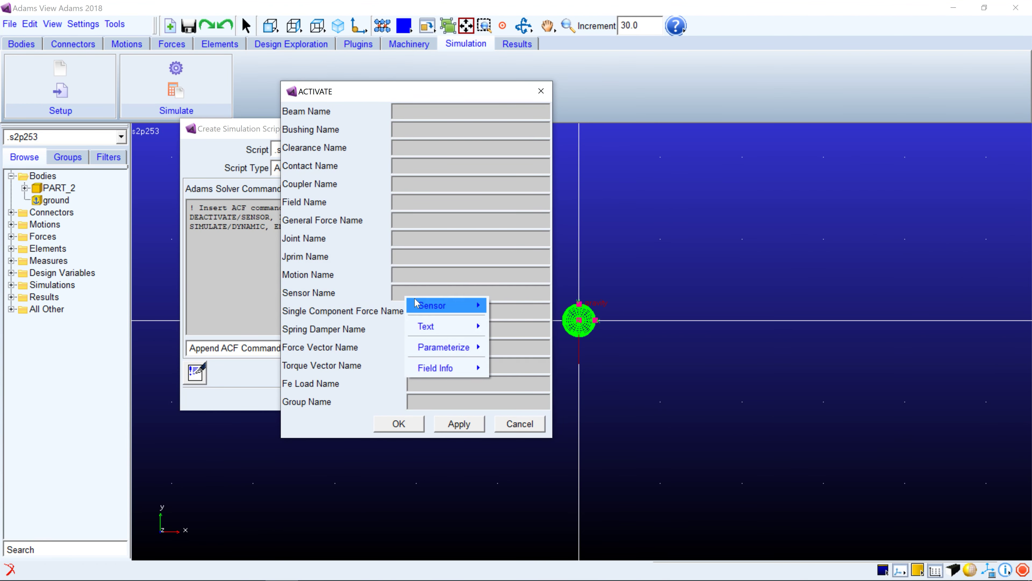
mouse_move(443, 306)
mouse_move(517, 338)
left_click(577, 352)
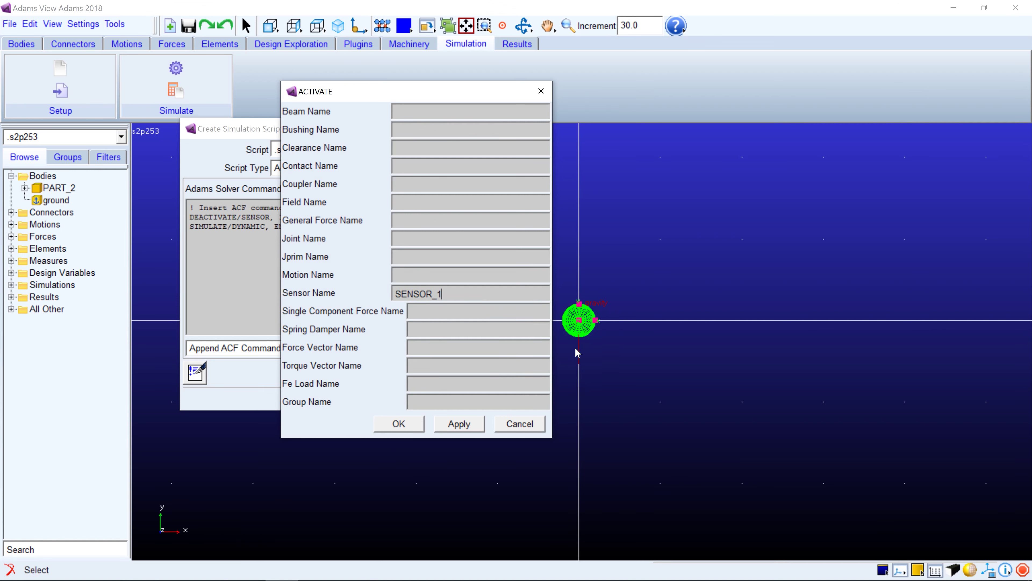
left_click(473, 425)
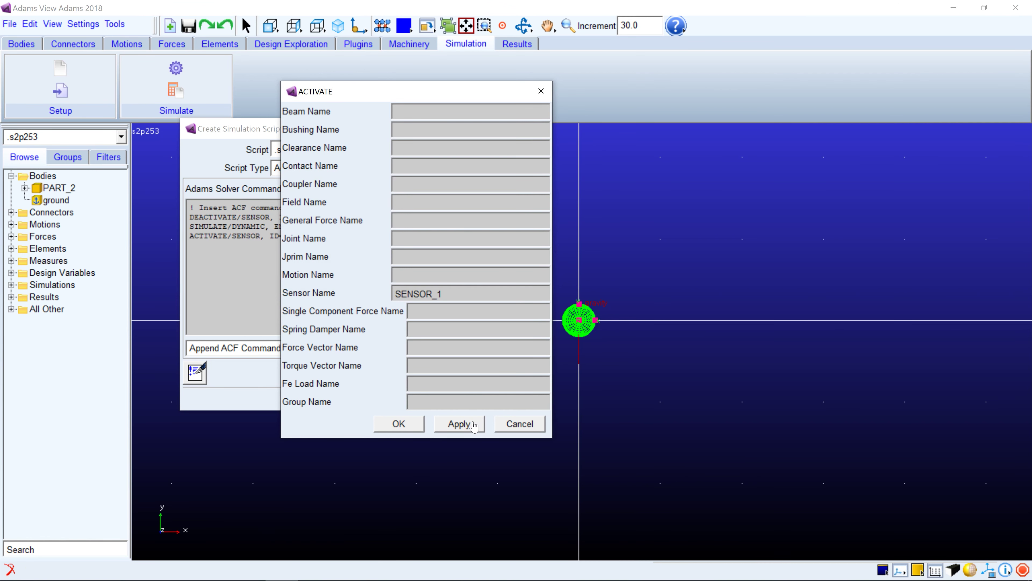
left_click(515, 425)
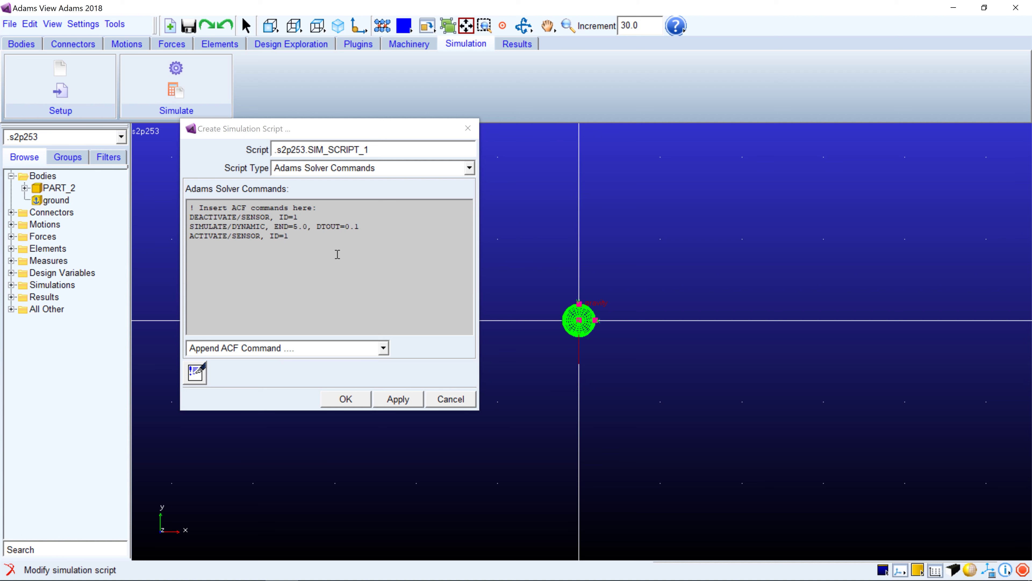
Copy the sensor deactivation line to the end of the script and change it to DEACTIVATE/SENSOR, ID=2.
left_click_drag(307, 219, 190, 216)
key("ctrl+c")
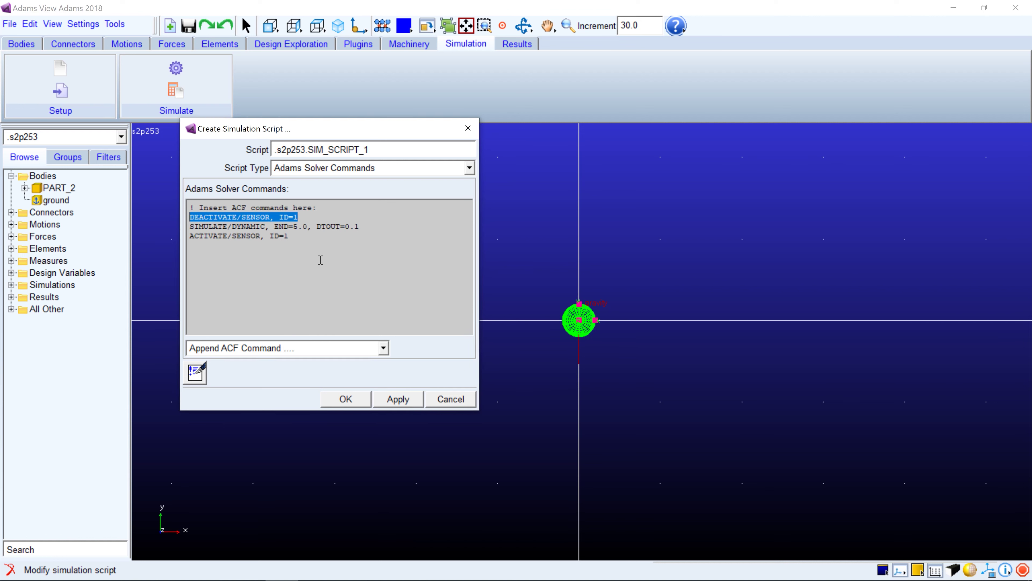
left_click(322, 241)
key("Return")
key("ctrl+v")
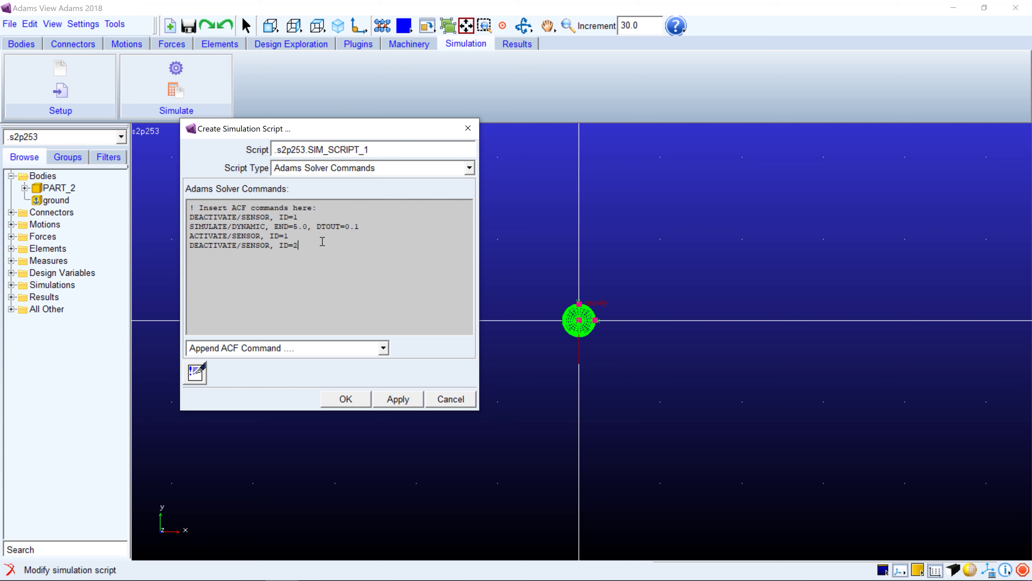
Copy the SIMULATE/DYNAMIC, END=5.0, DTOUT=0.1 line to the end of the script and save the simulation script.
left_click_drag(367, 225, 188, 226)
key("ctrl+c")
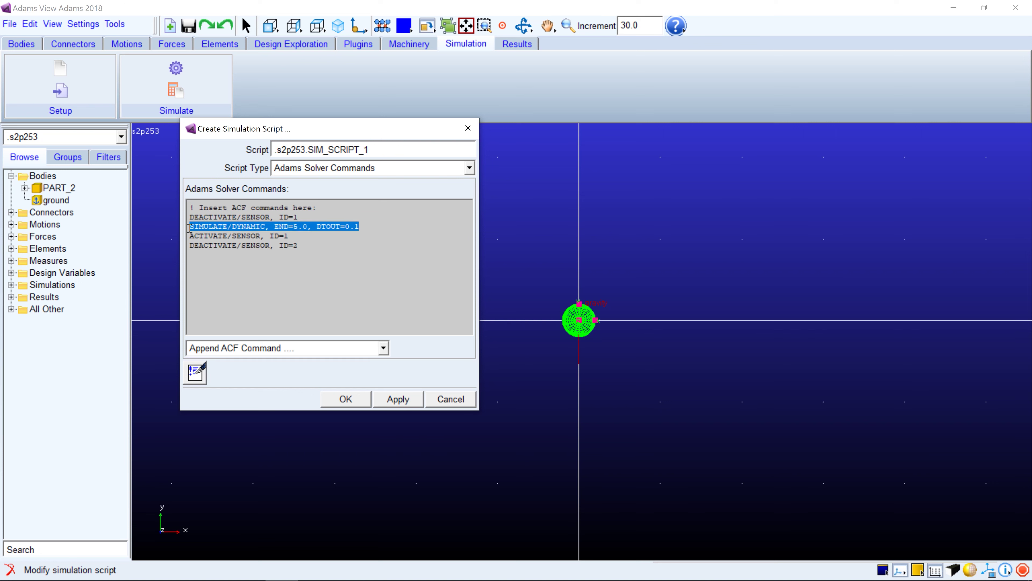
left_click(323, 254)
key("ctrl+v")
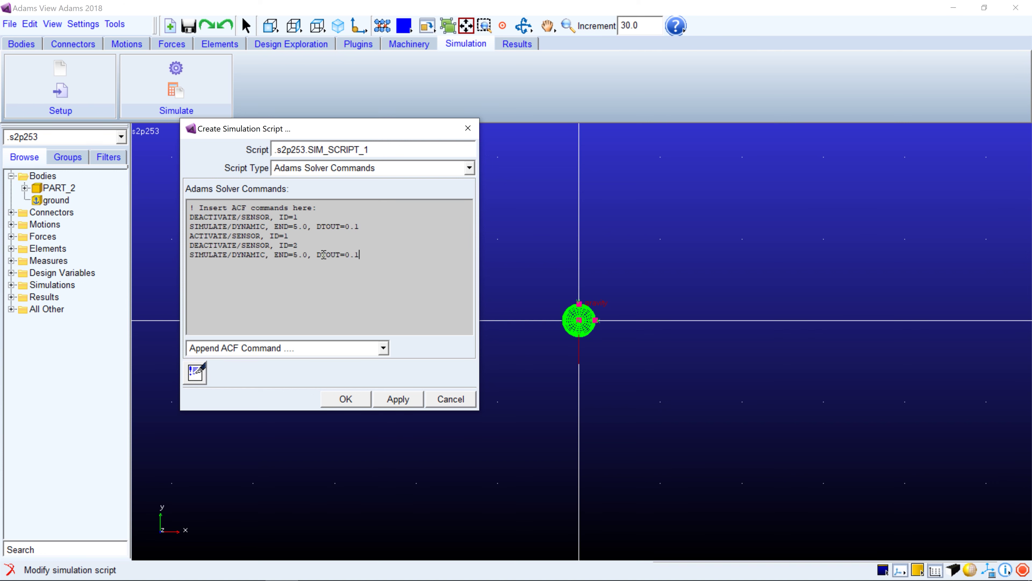
left_click(346, 399)
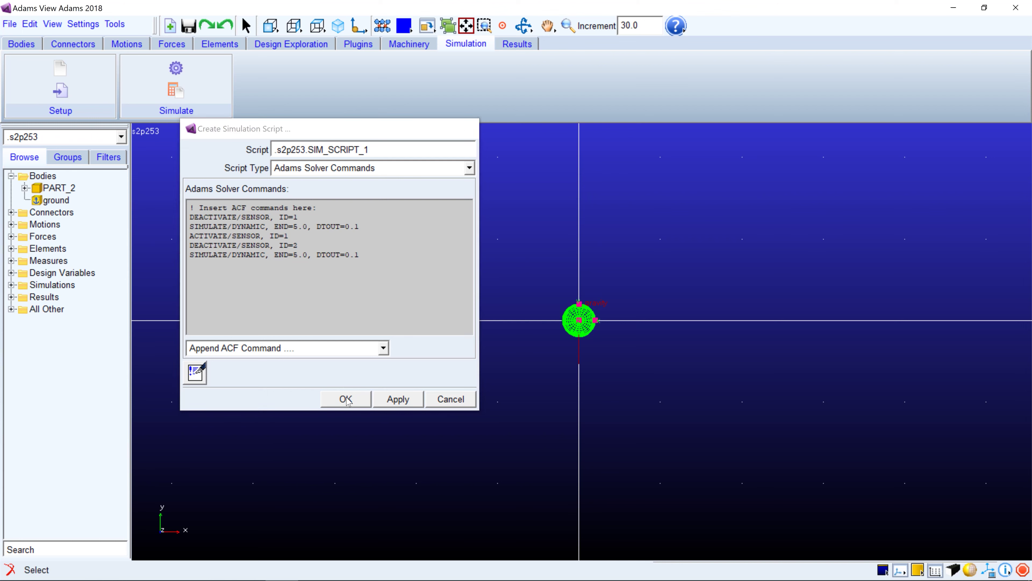
Run a scripted simulation of the model with SIM_SCRIPT_1.
key("z")
left_click_drag(523, 272, 386, 333)
key("t")
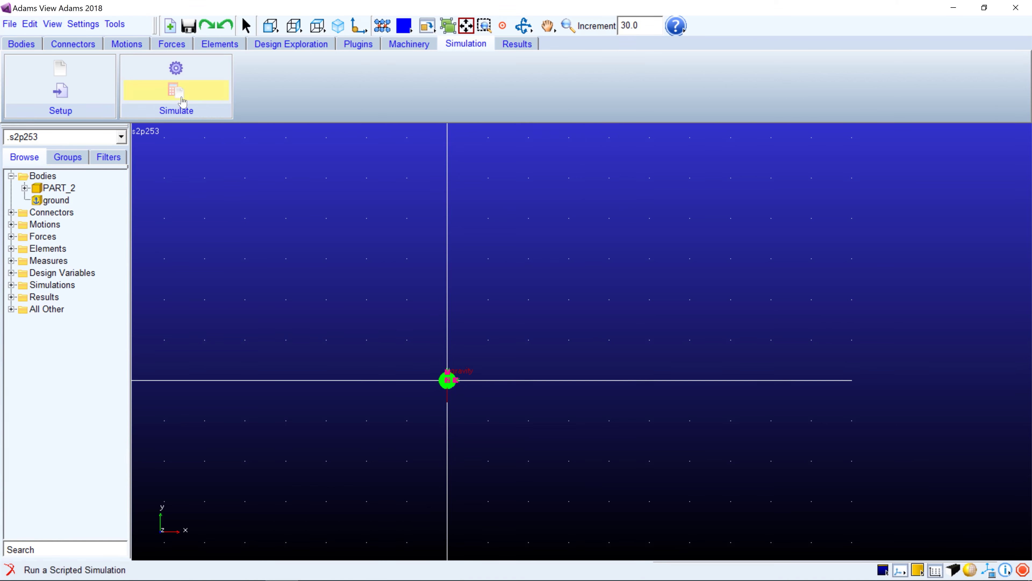
left_click(198, 101)
left_click_drag(708, 51, 806, 51)
left_click(836, 75)
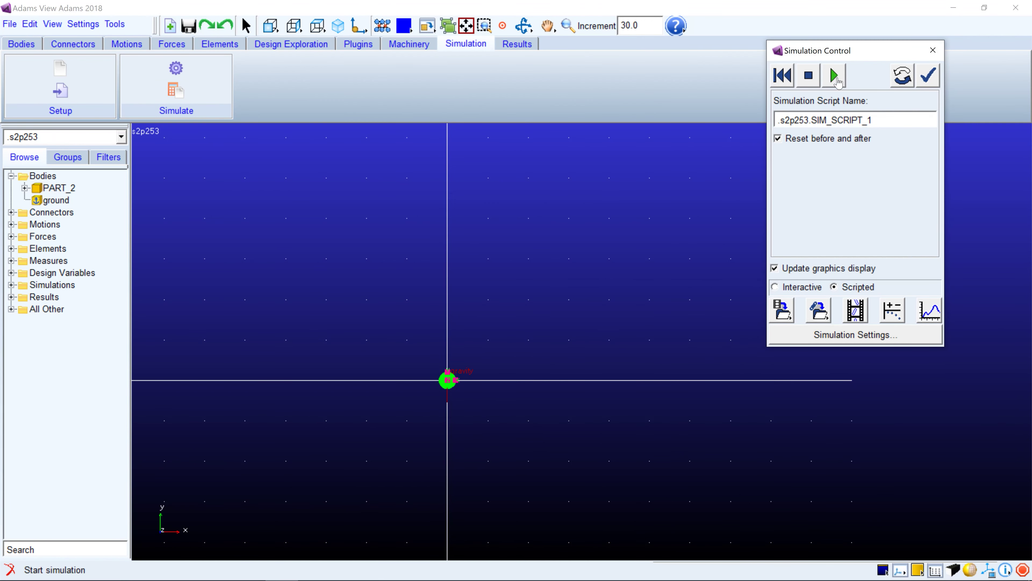
Switch to Adams PostProcessor, plot the y measure against time with Surf enabled, and track values along the curve.
left_click(518, 44)
left_click(183, 93)
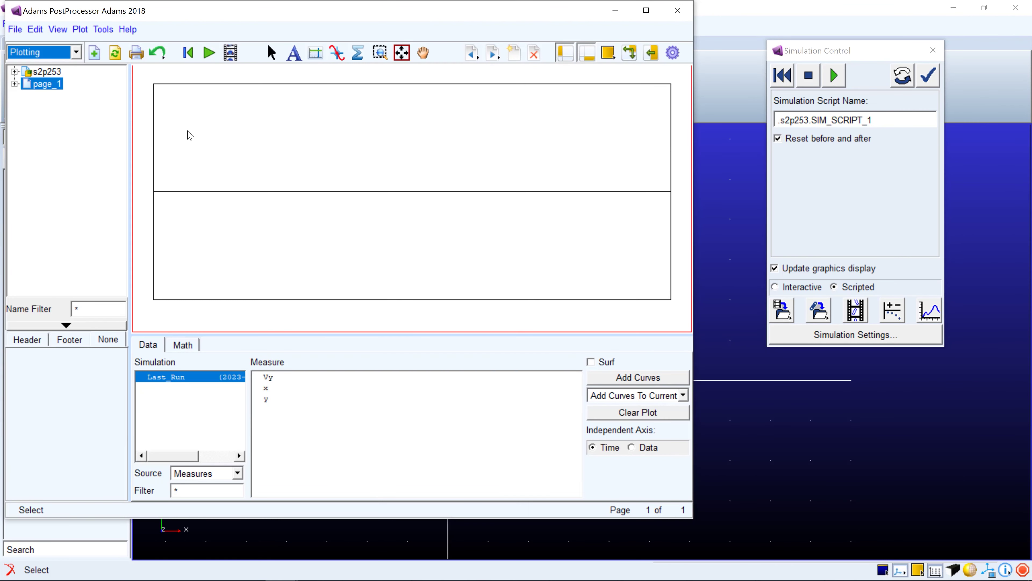
left_click(268, 400)
left_click(591, 361)
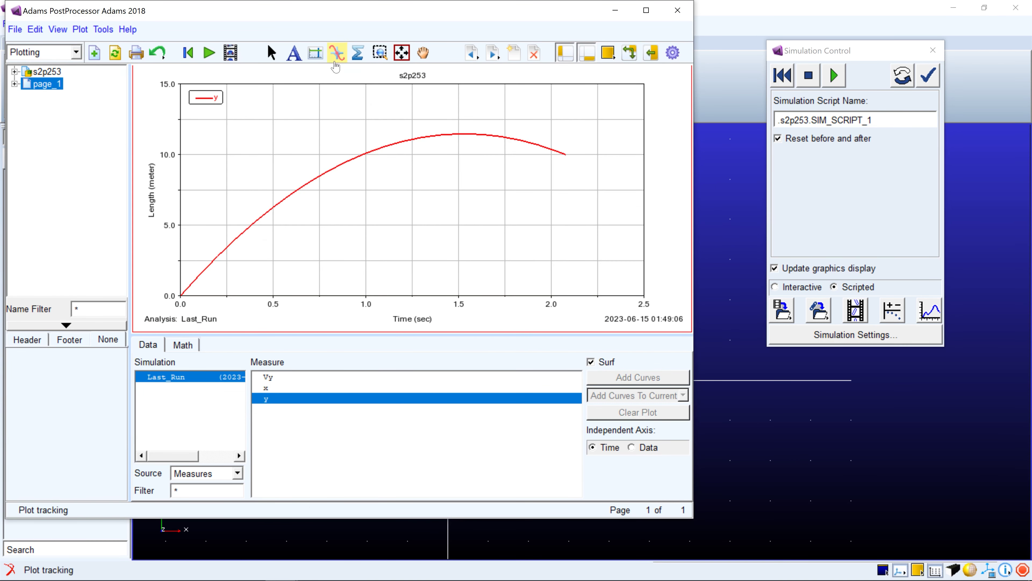
left_click(336, 65)
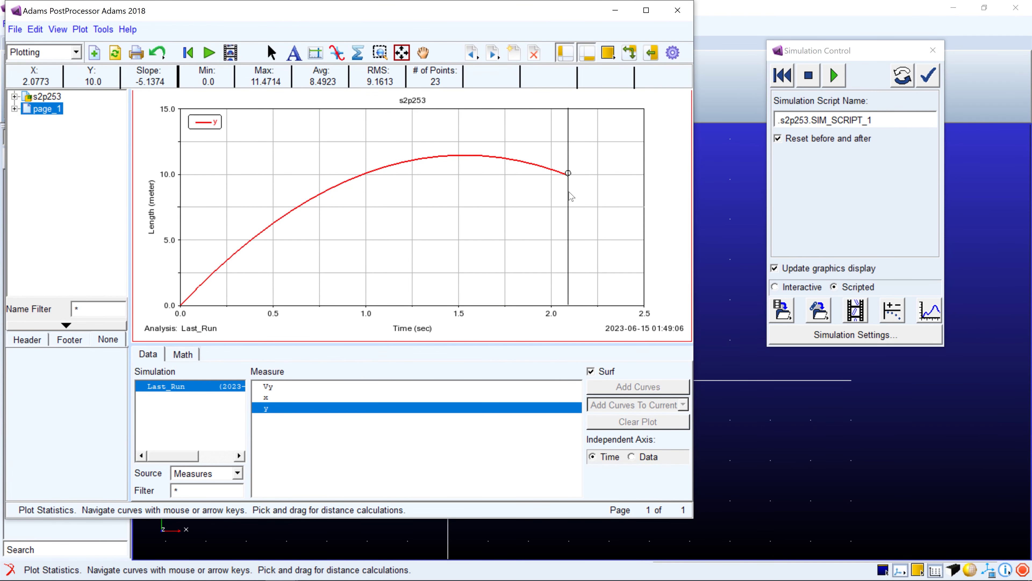
Plot the Vy measure to check the vertical velocity, and close Adams PostProcessor and Simulation Control.
left_click(276, 387)
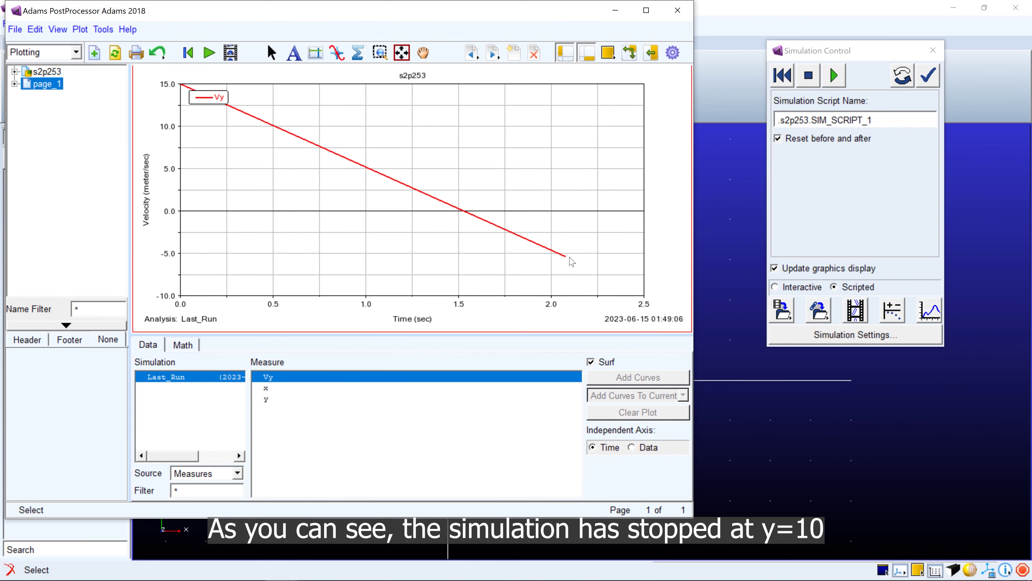
left_click(682, 13)
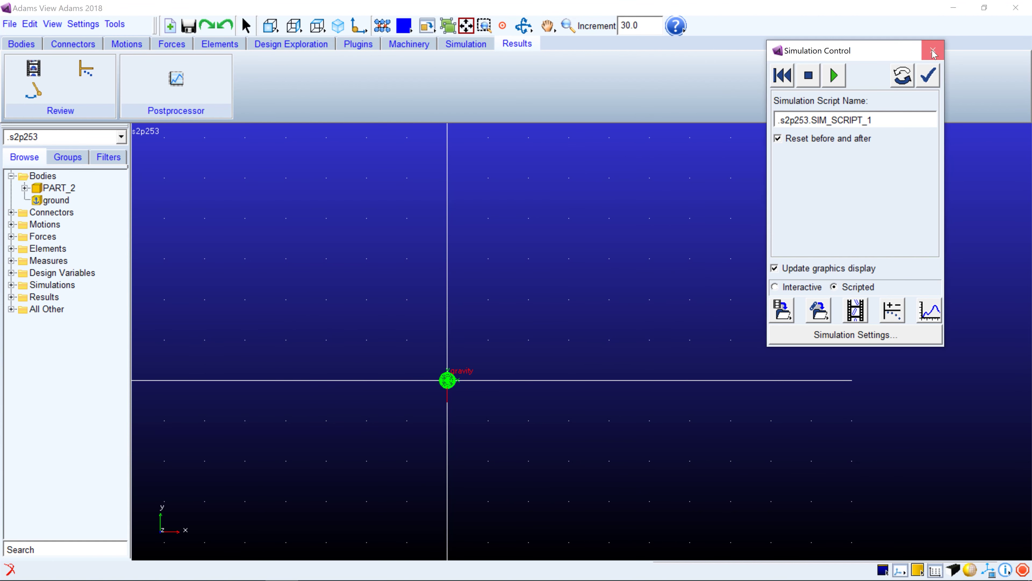
left_click(933, 50)
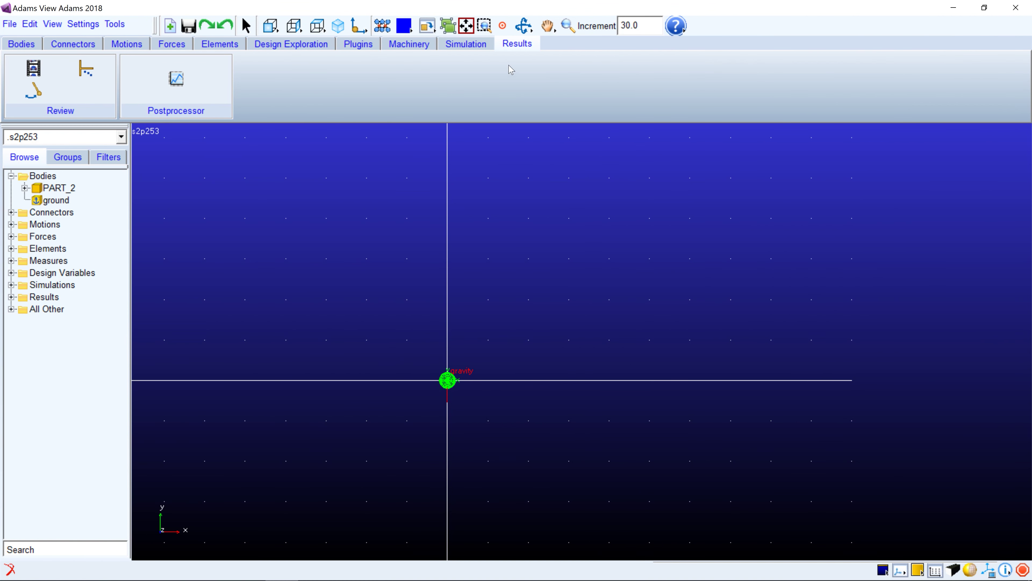
Open the Design Evaluation Tools and set the study to the maximum of measure x.
left_click(291, 44)
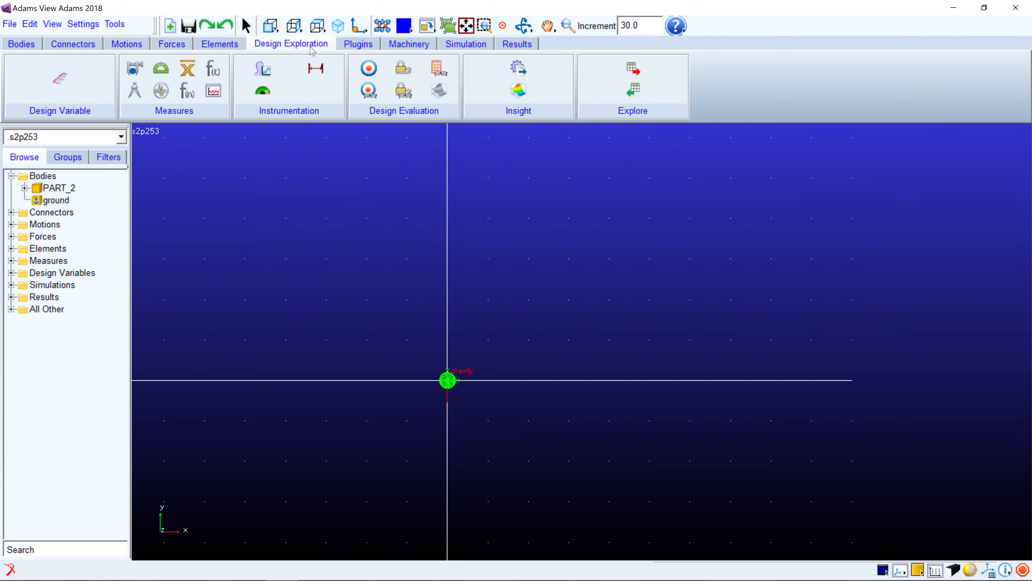
left_click(441, 93)
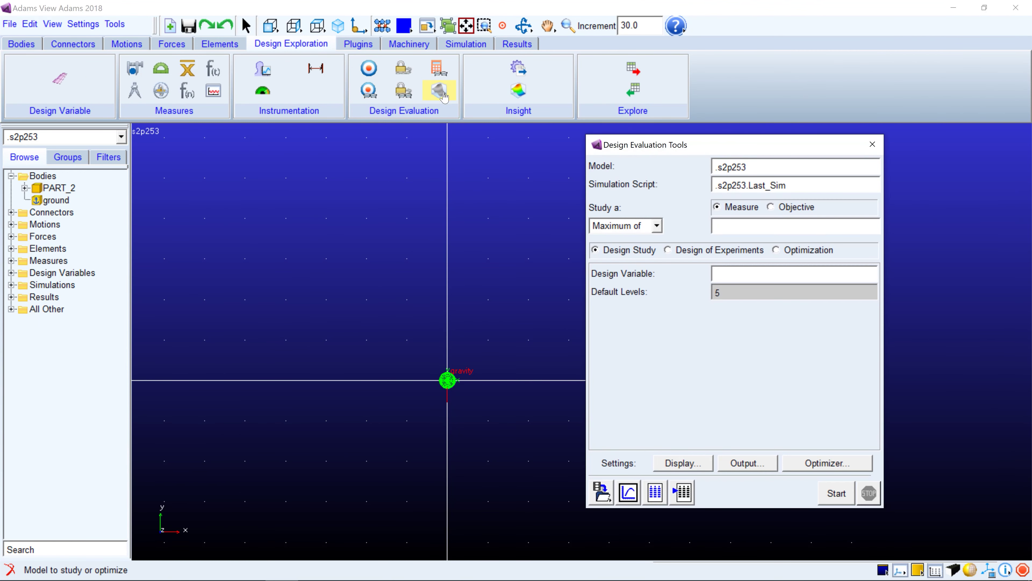
left_click_drag(657, 155, 141, 157)
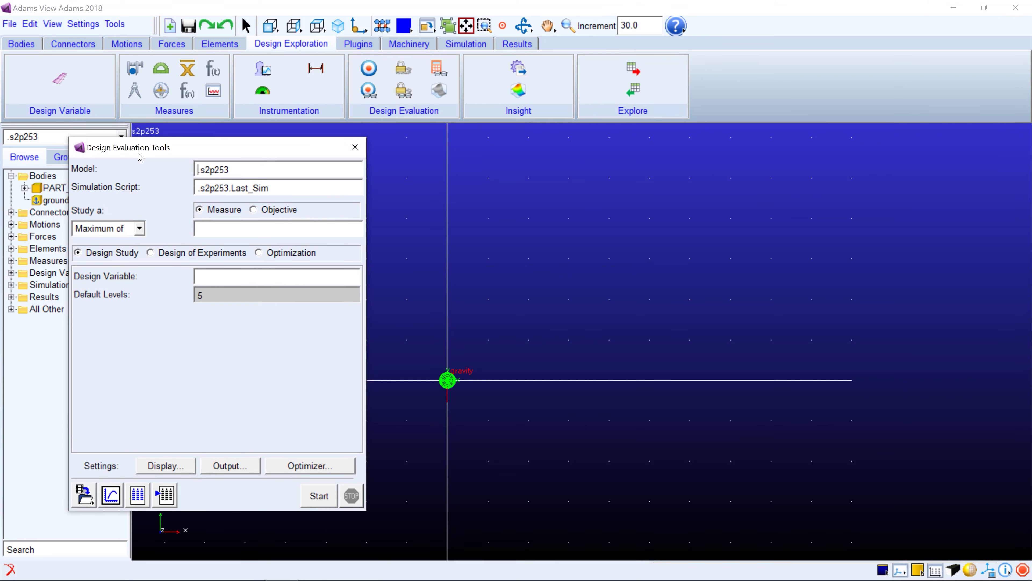
right_click(212, 228)
mouse_move(244, 236)
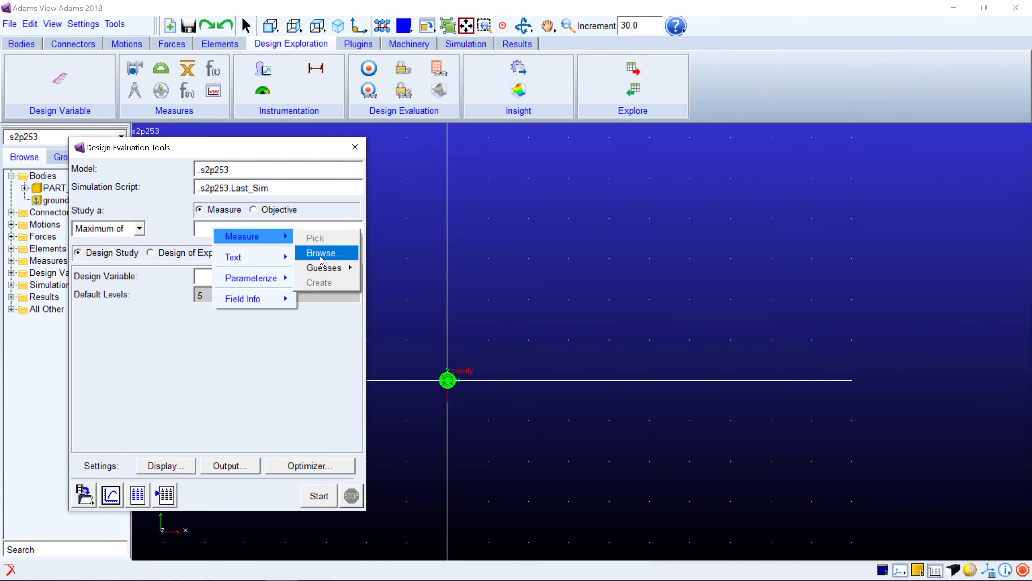
mouse_move(350, 268)
left_click(378, 285)
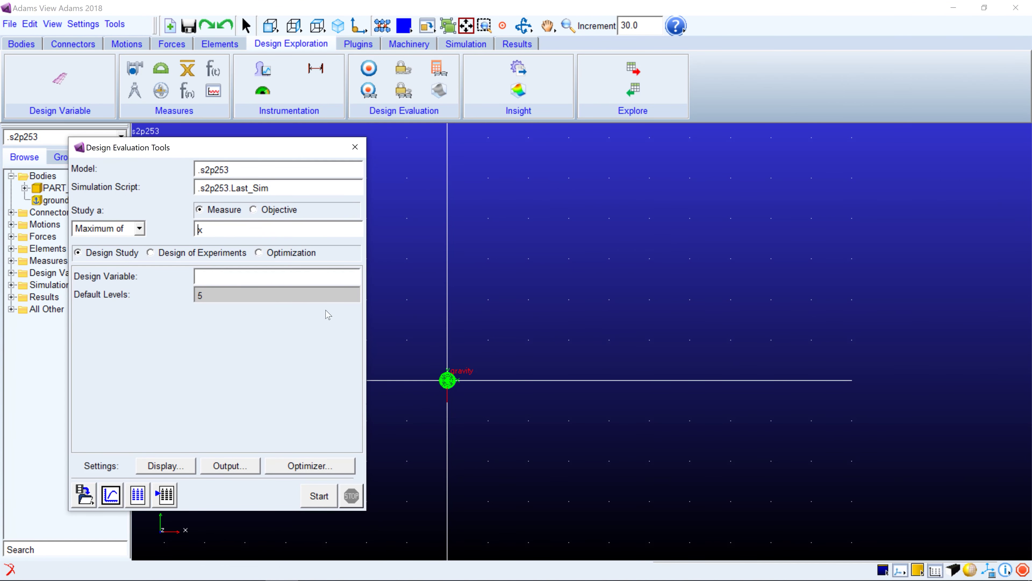
left_click(268, 279)
type("10")
key("Return")
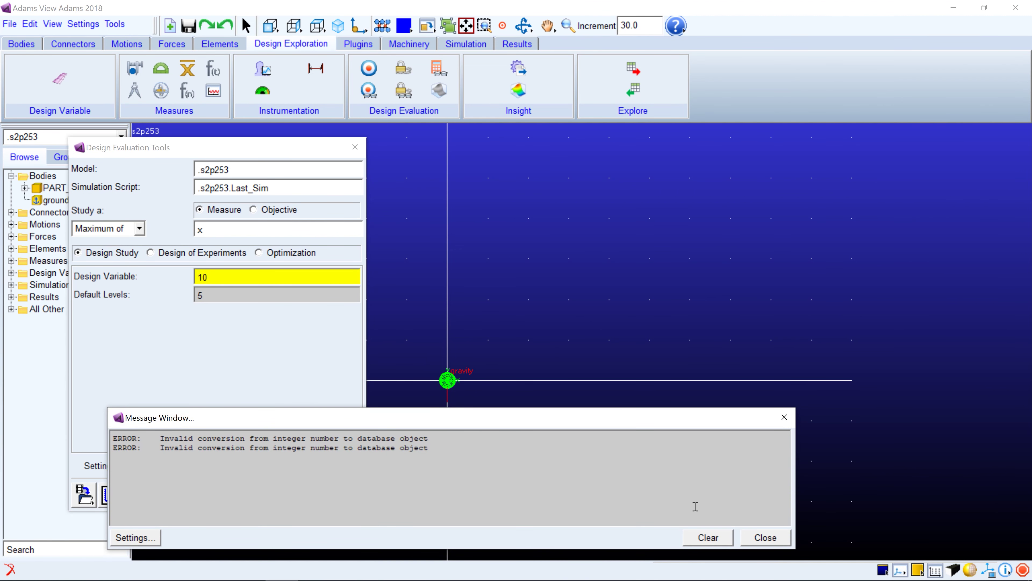
left_click(766, 538)
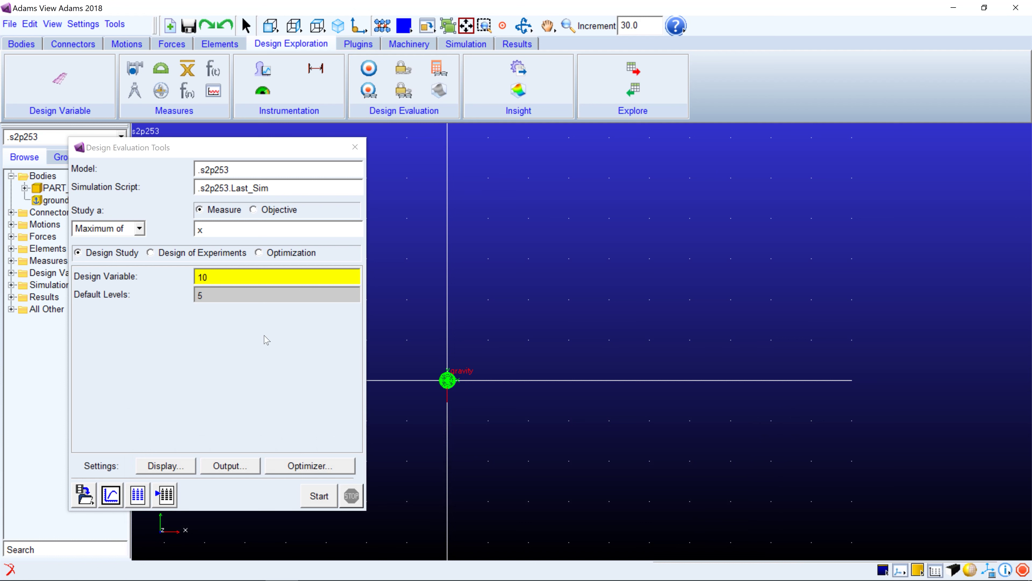
Assign alpha as the design variable for the design study and set the default levels to 10.
left_click(232, 278)
right_click(231, 277)
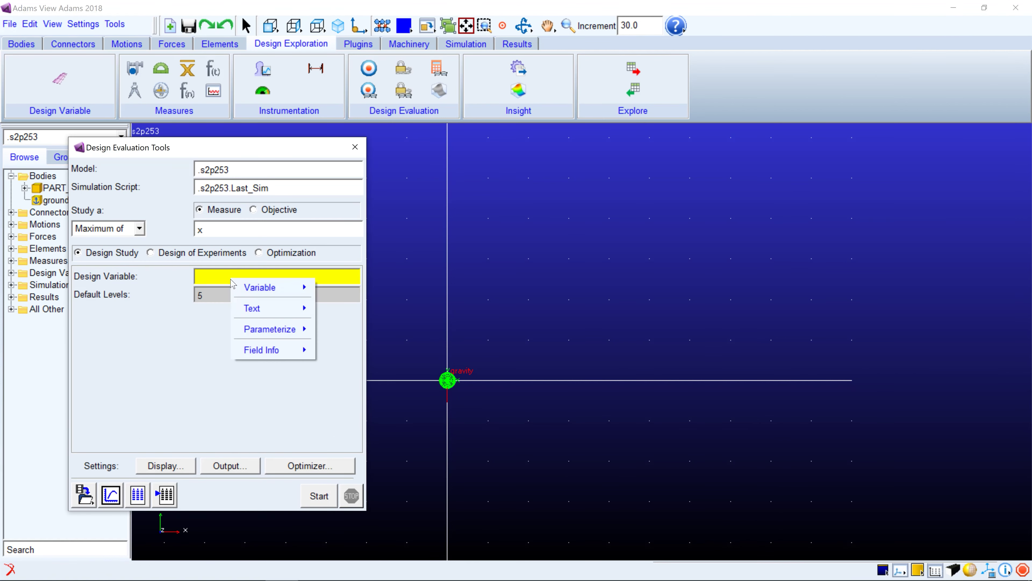
mouse_move(265, 287)
mouse_move(342, 319)
left_click(399, 335)
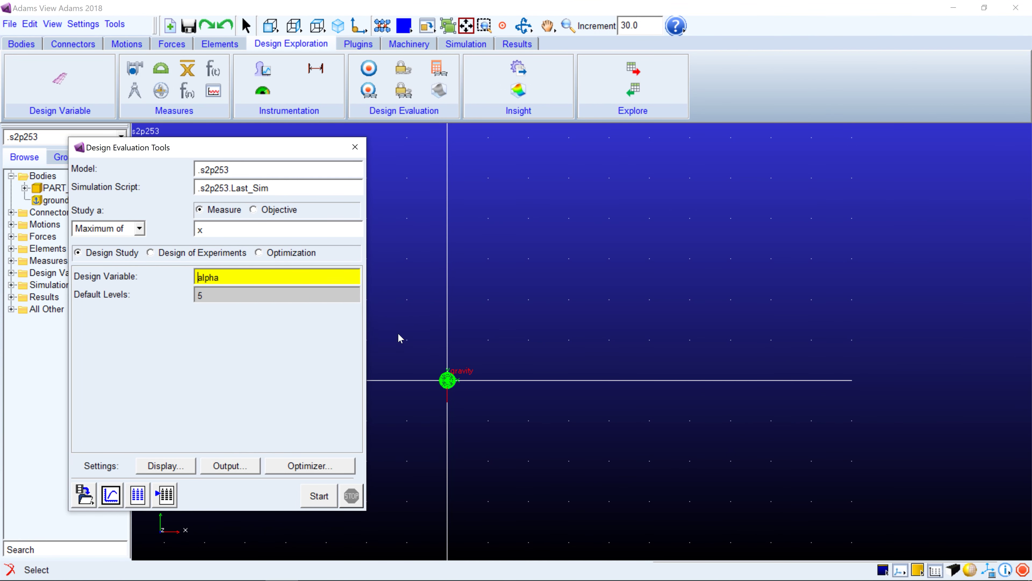
left_click(222, 296)
type("10")
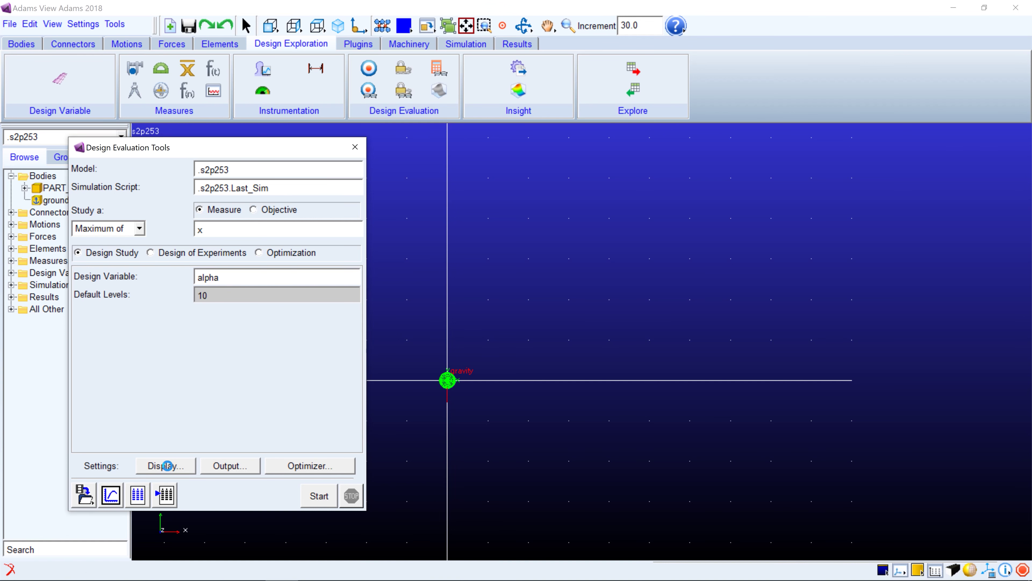
Expand the solver display settings and review the design evaluation chart, curve-saving and report options.
left_click(163, 465)
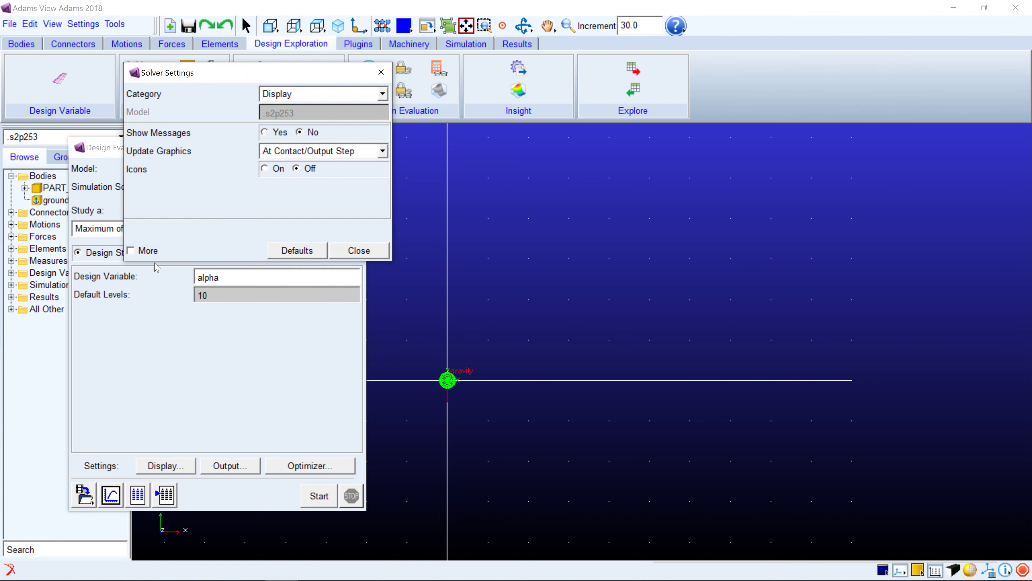
left_click(148, 251)
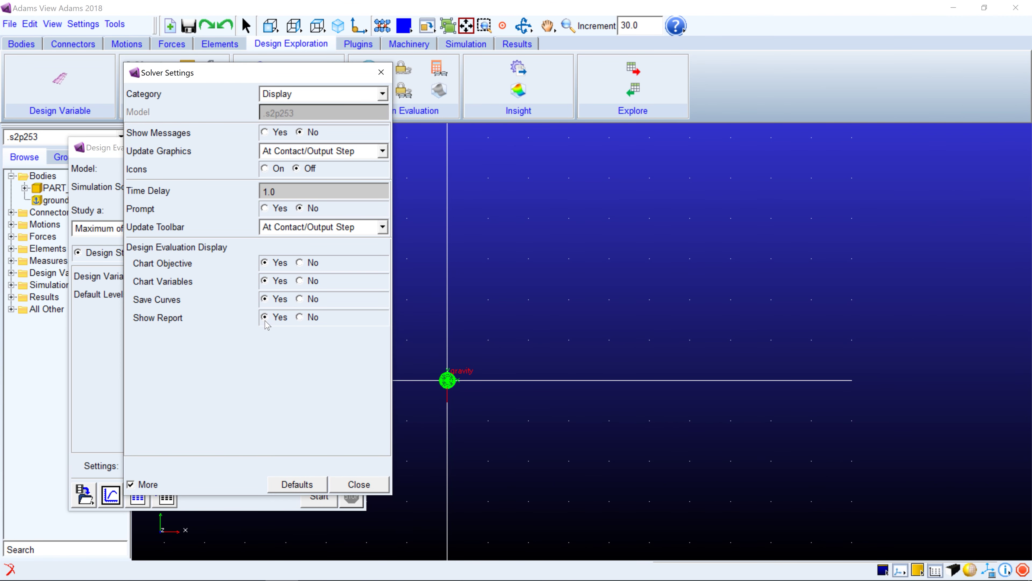
left_click(360, 485)
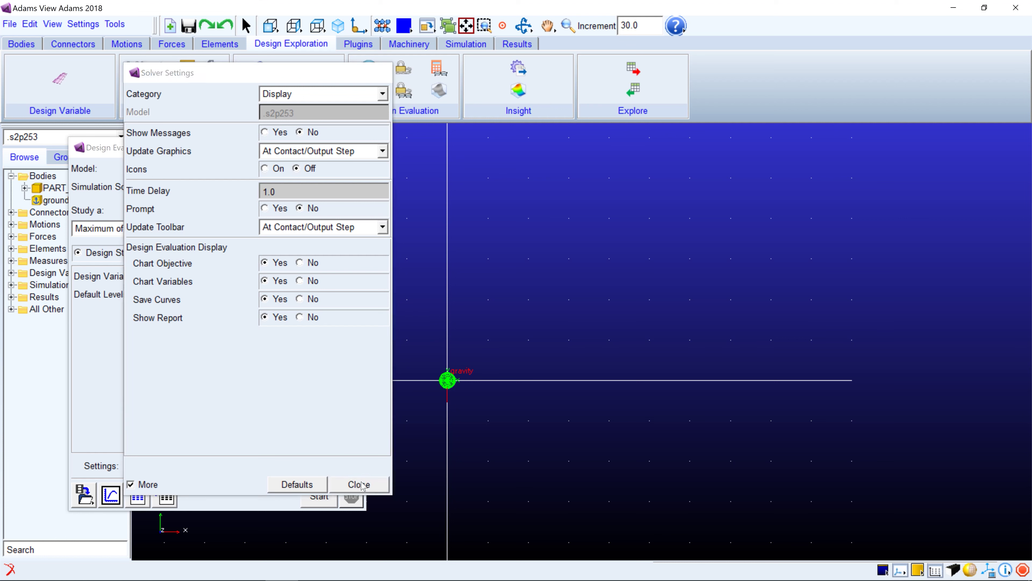
Run the design study, review and close its summary report, and move the chart window aside.
left_click(321, 495)
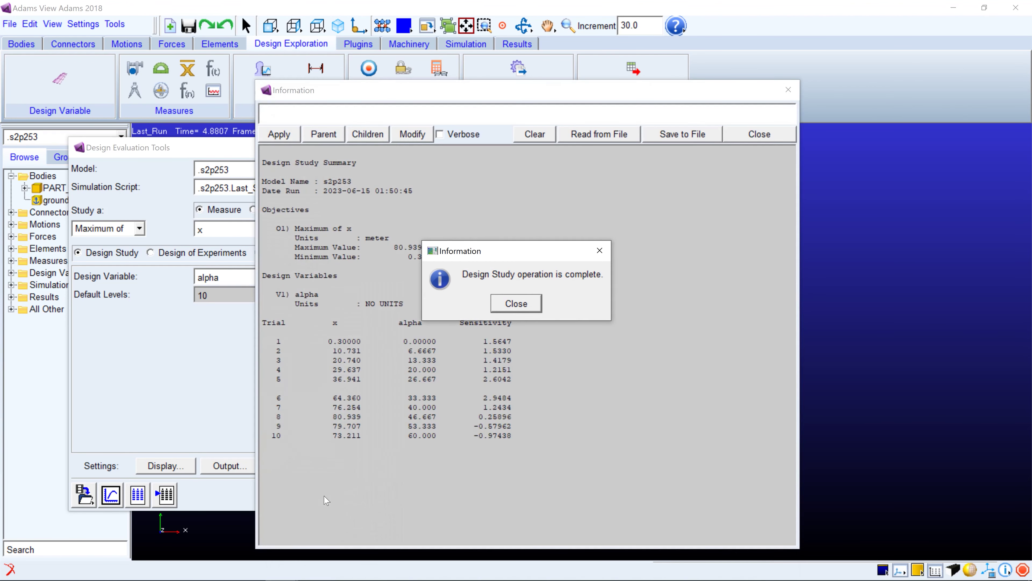
left_click(521, 303)
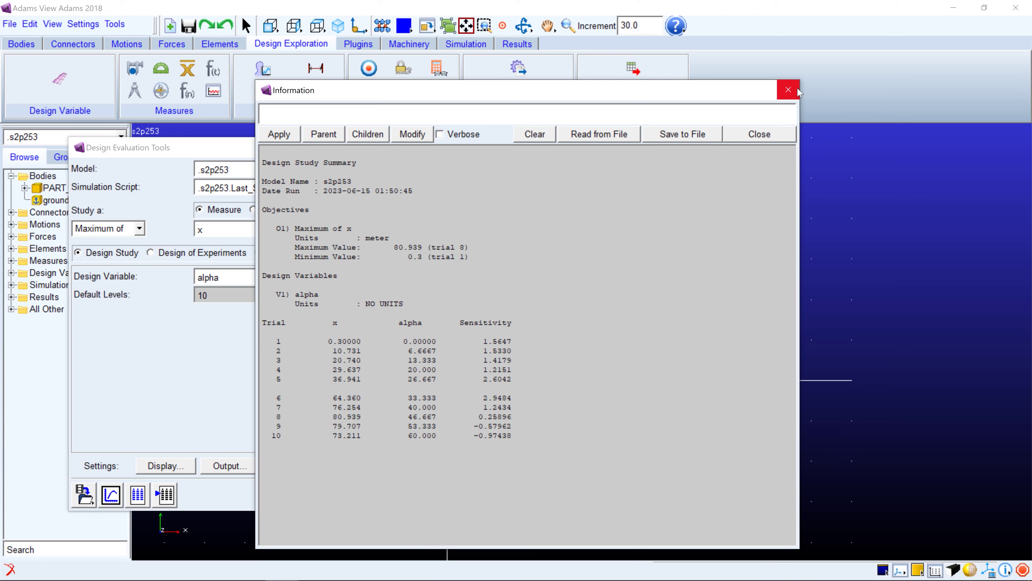
left_click(788, 90)
left_click_drag(390, 190, 375, 26)
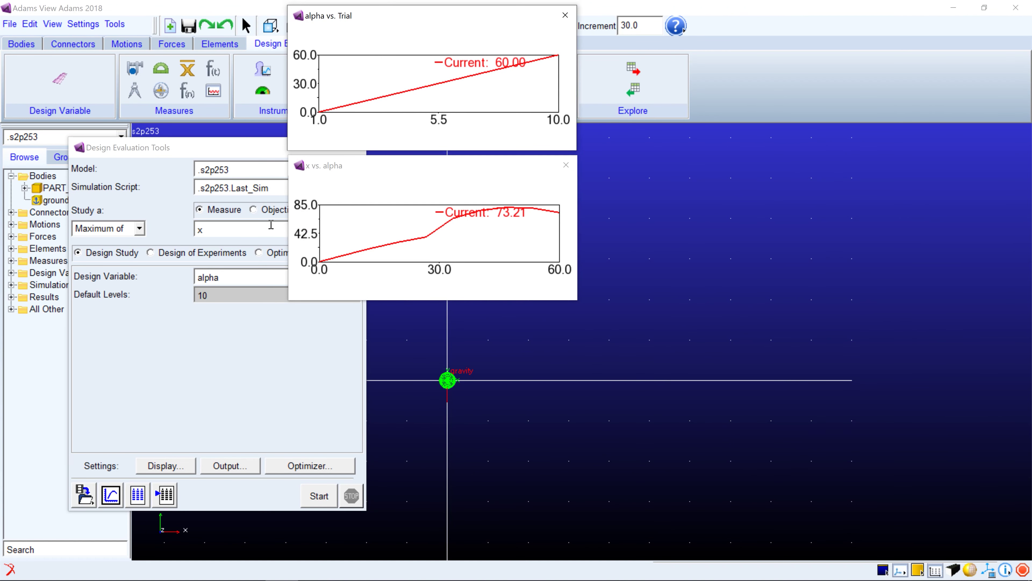
Check the optimizer settings and run an optimization of alpha that maximizes measure x.
left_click(323, 467)
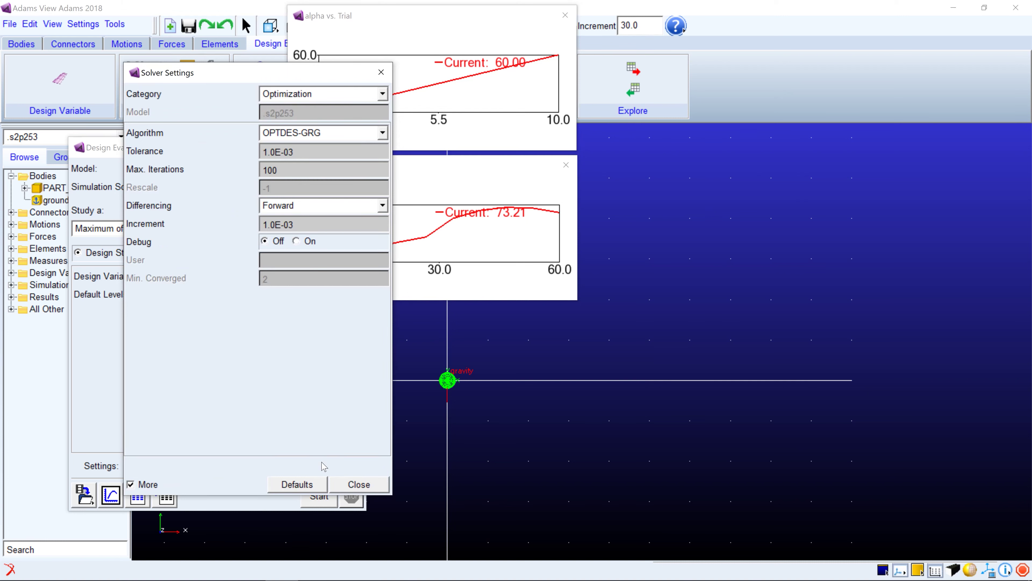
left_click(353, 484)
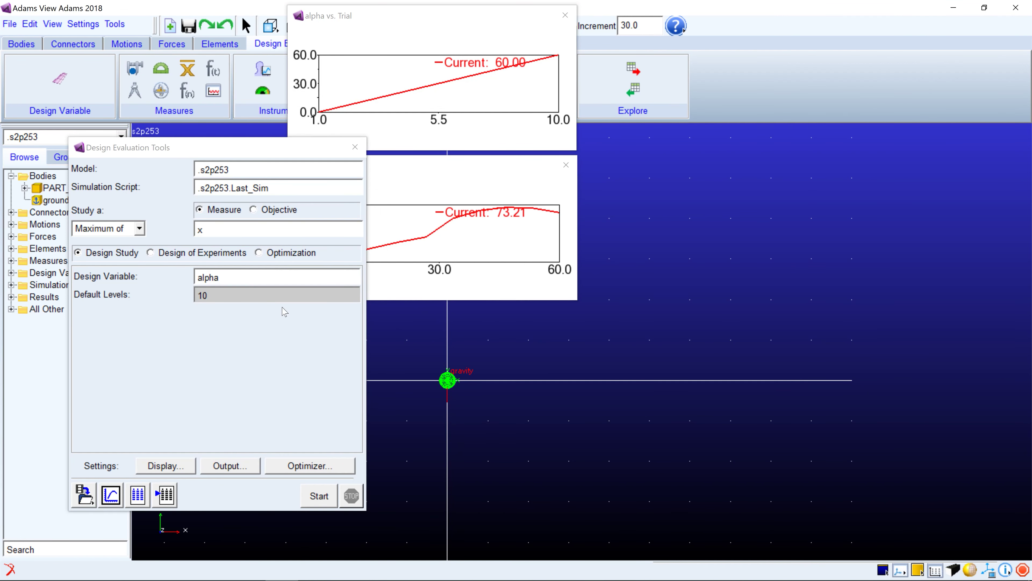
left_click(259, 253)
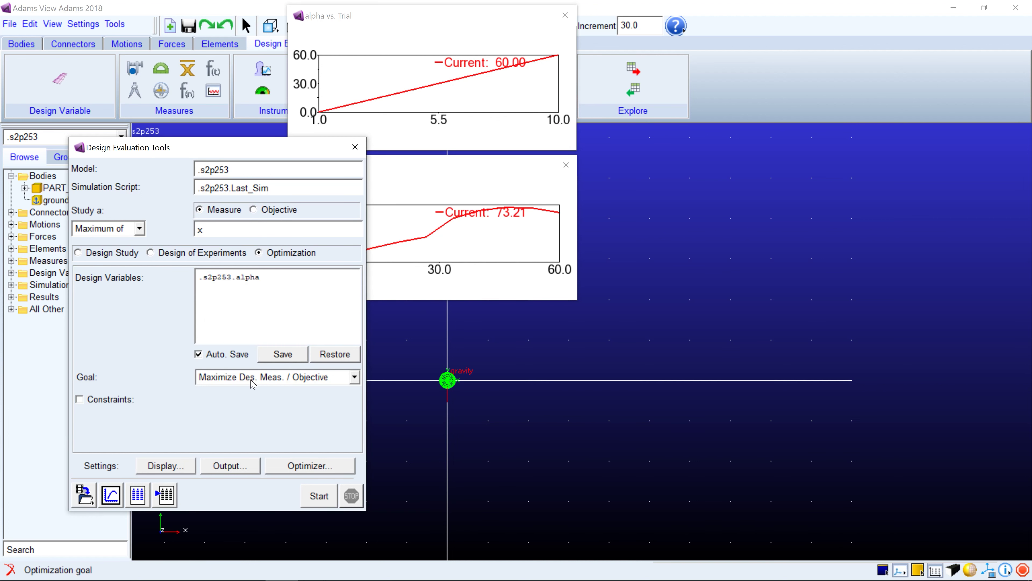
left_click(319, 496)
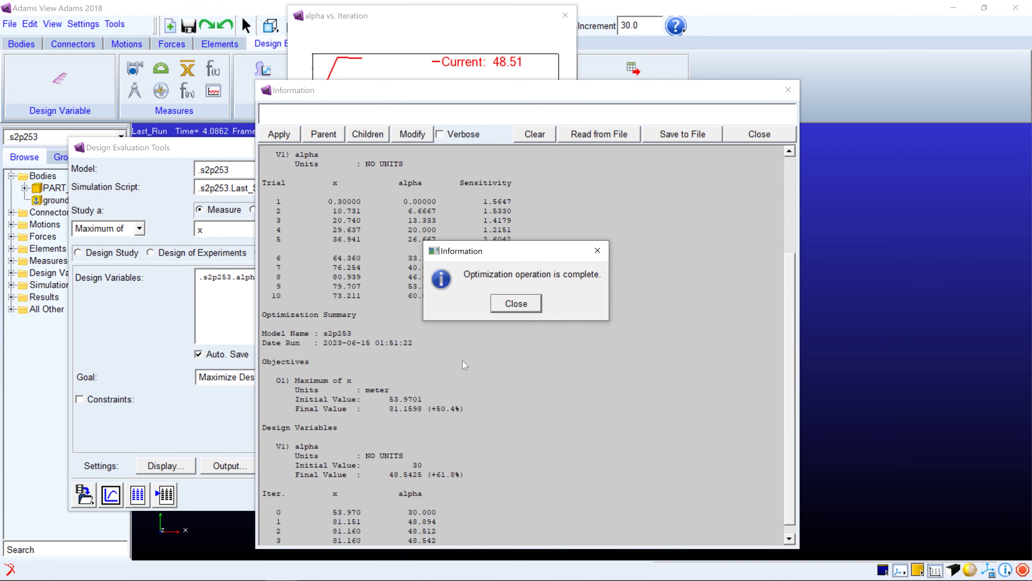
left_click(502, 310)
Arrange the report and iteration charts side by side and highlight the final iteration's x and alpha values.
left_click_drag(392, 89, 588, 81)
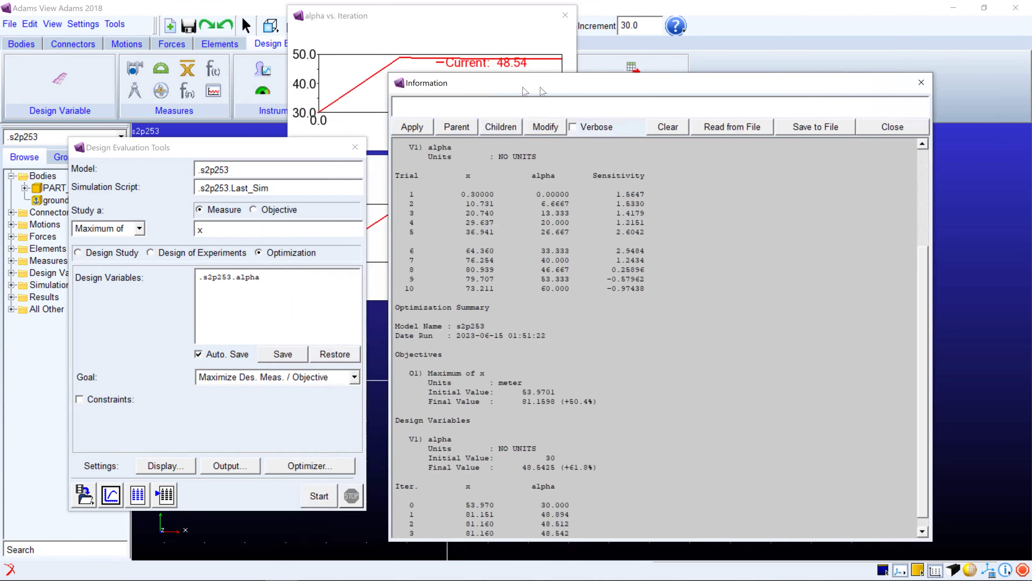
left_click_drag(292, 156, 193, 166)
left_click_drag(327, 158, 217, 410)
left_click_drag(380, 22, 238, 265)
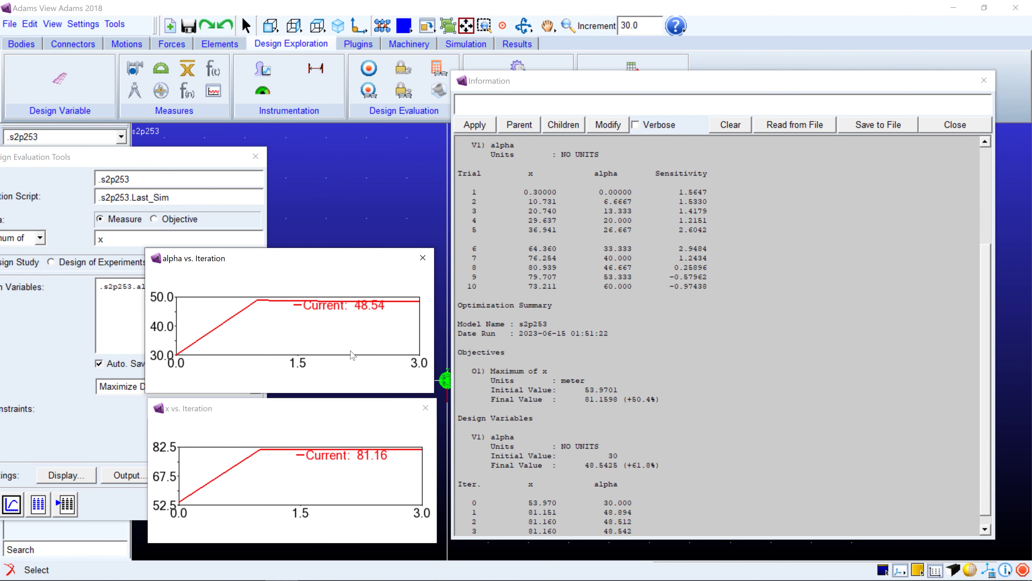
scroll(617, 425, "down", 1)
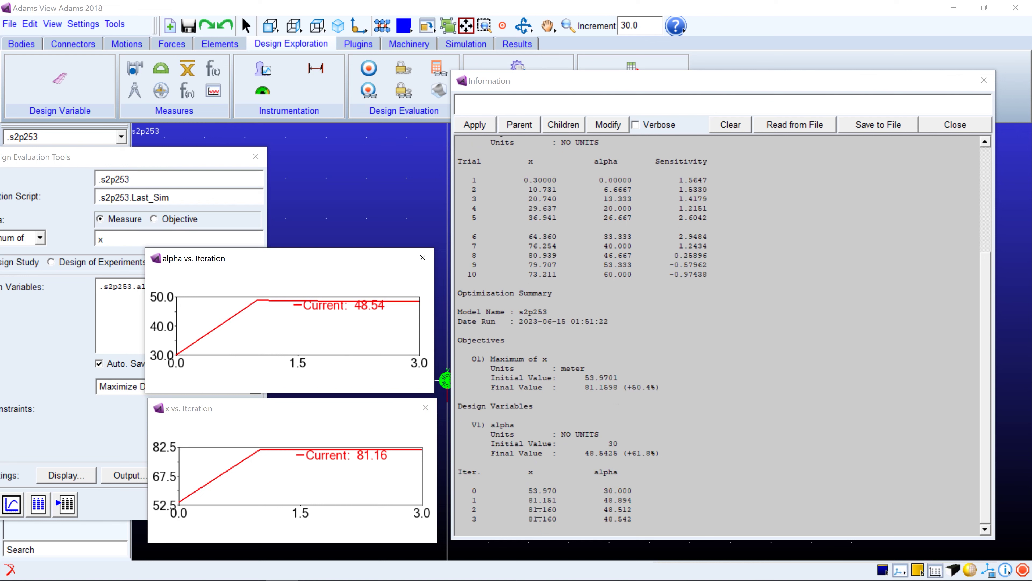
left_click_drag(526, 519, 643, 517)
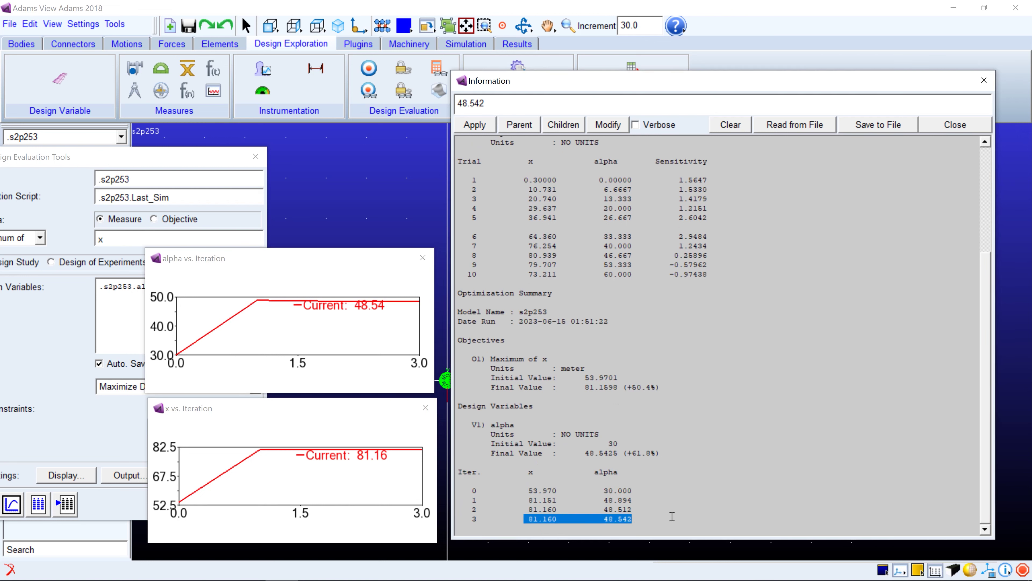